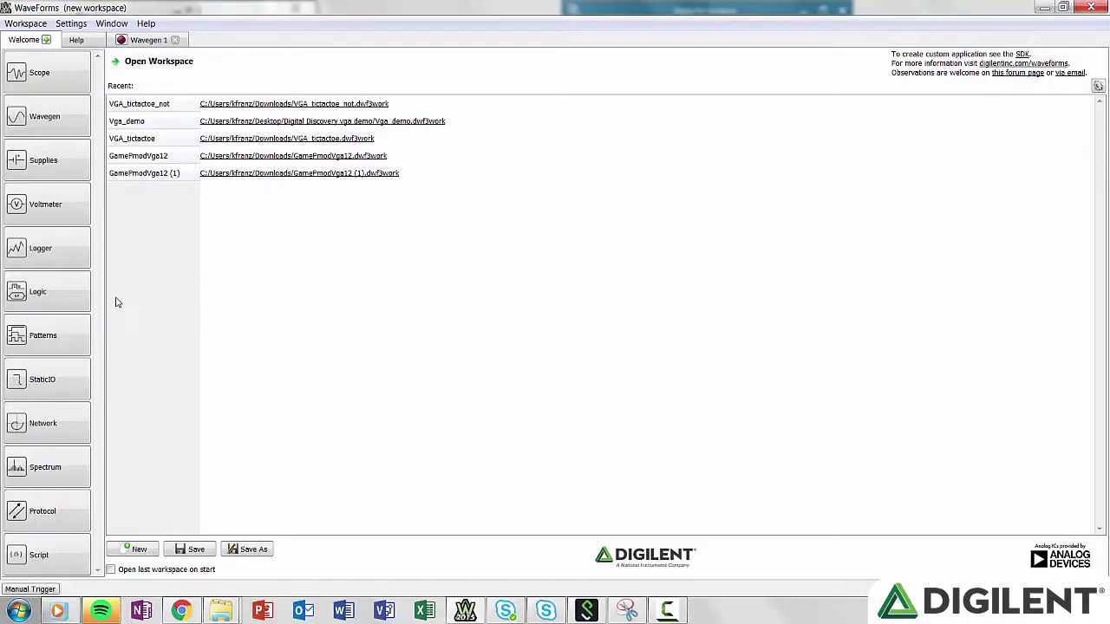
{"action": "left_click", "coordinate": [41, 469]}
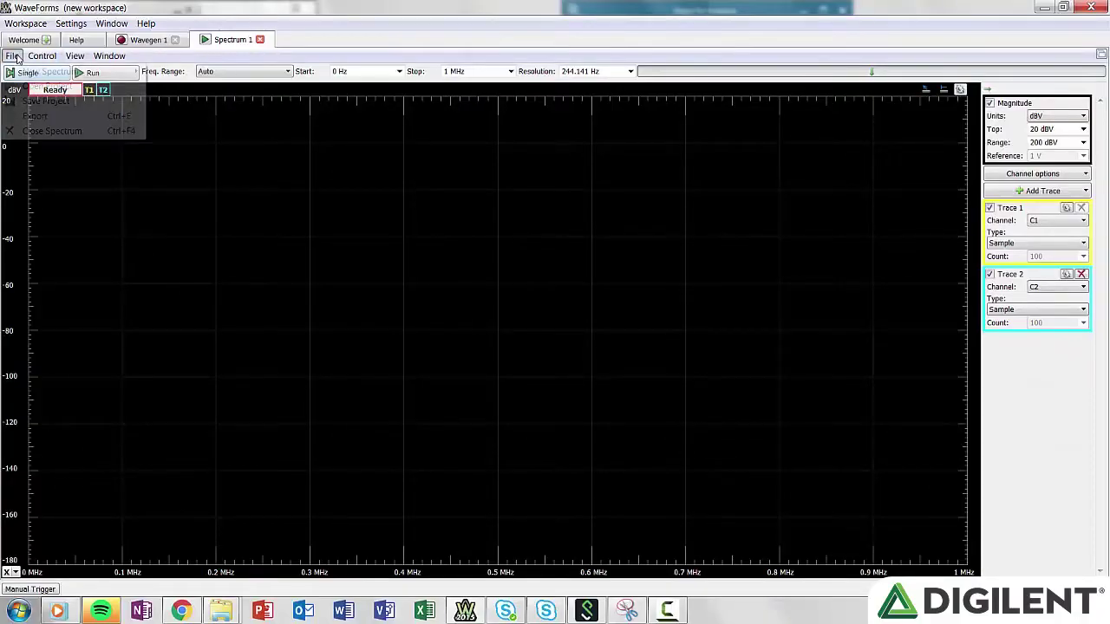
{"action": "mouse_move", "coordinate": [21, 73]}
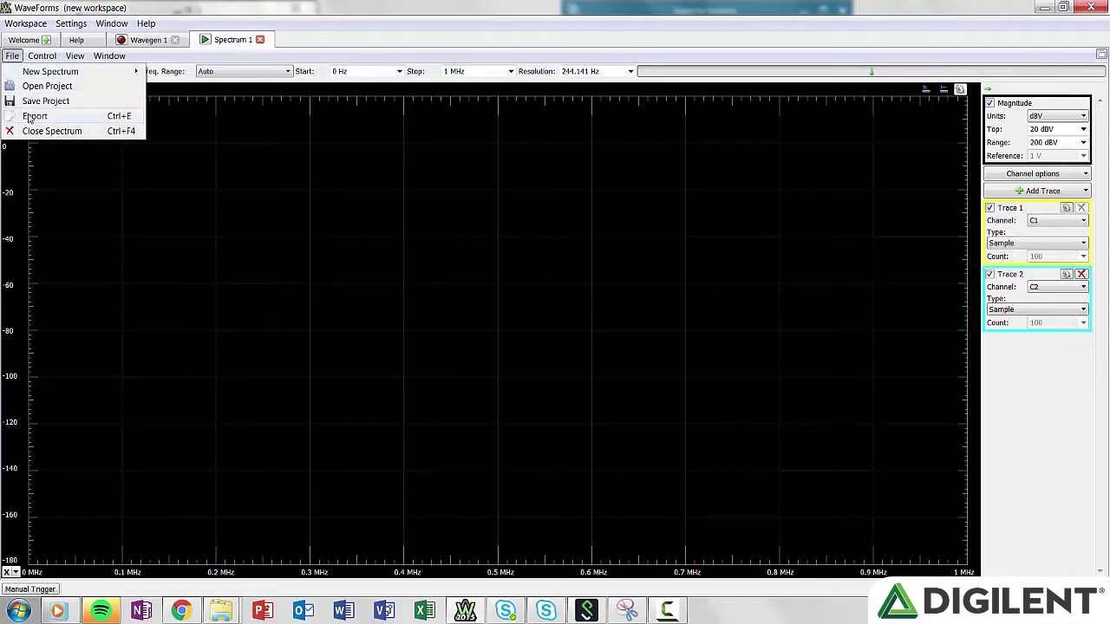
{"action": "left_click", "coordinate": [35, 115]}
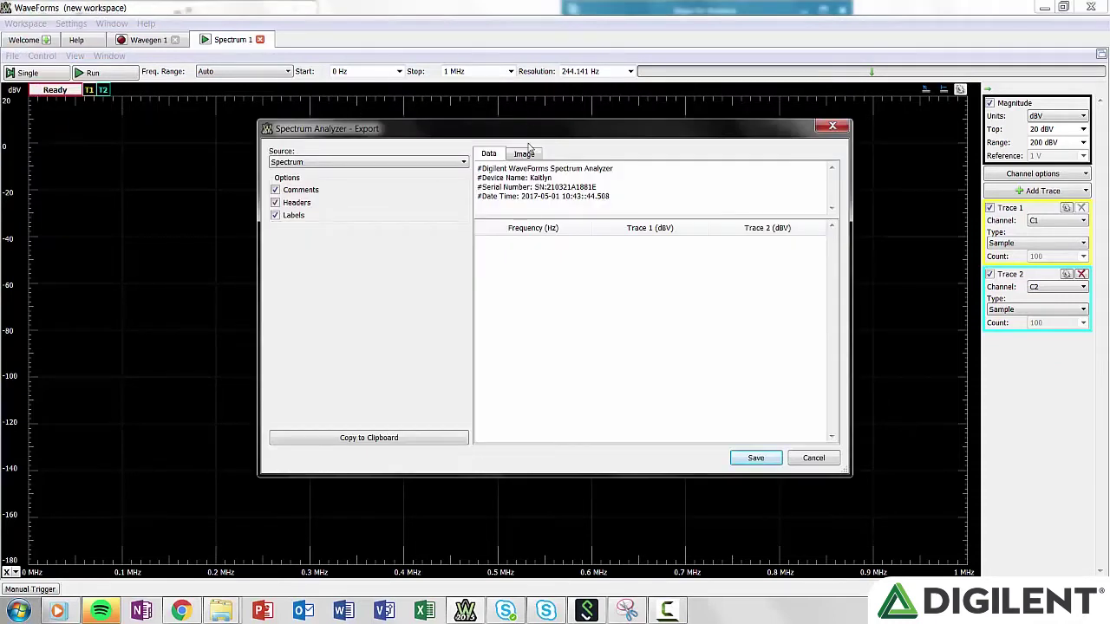
{"action": "left_click", "coordinate": [526, 154]}
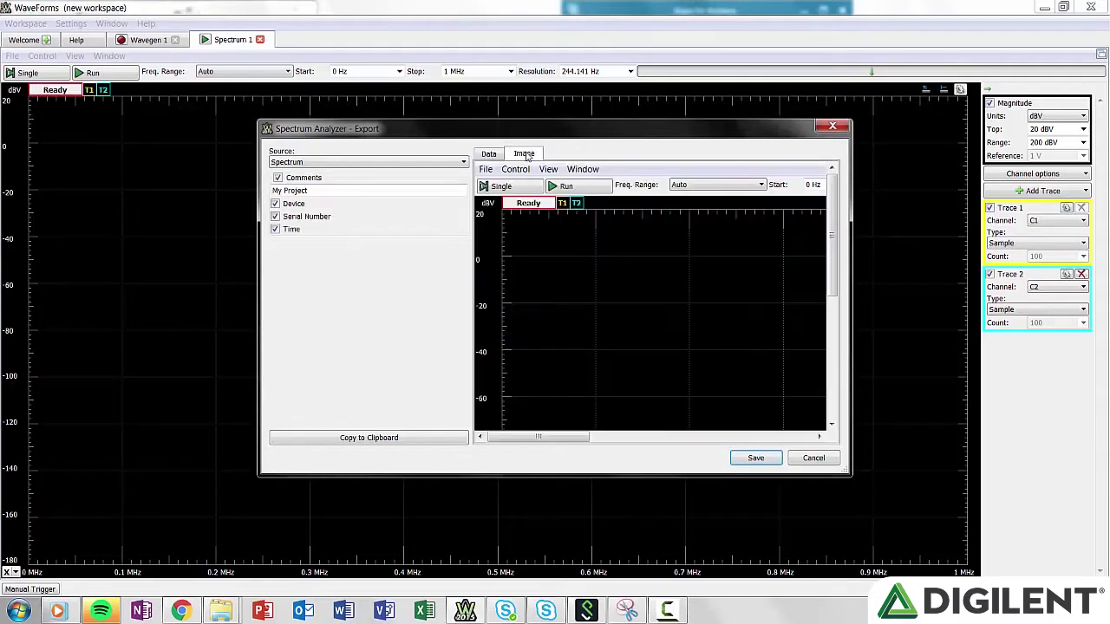
{"action": "mouse_move", "coordinate": [578, 436]}
{"action": "left_mouse_down"}
{"action": "mouse_move", "coordinate": [785, 450]}
{"action": "mouse_move", "coordinate": [801, 438]}
{"action": "left_mouse_up"}
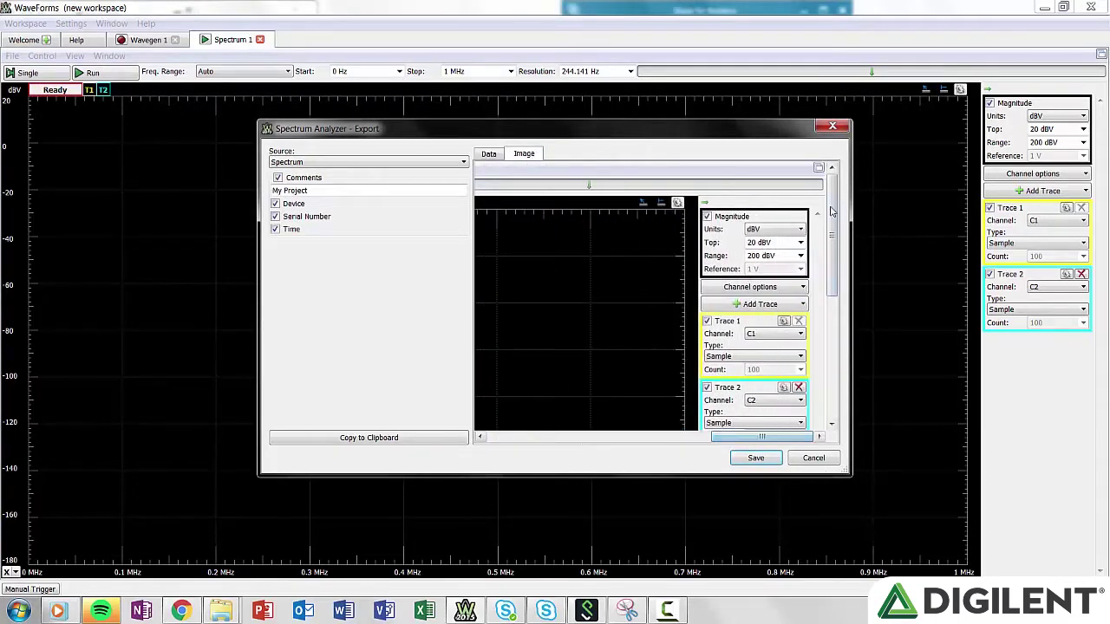
{"action": "left_click_drag", "start_coordinate": [831, 210], "coordinate": [896, 421]}
{"action": "left_click", "coordinate": [756, 458]}
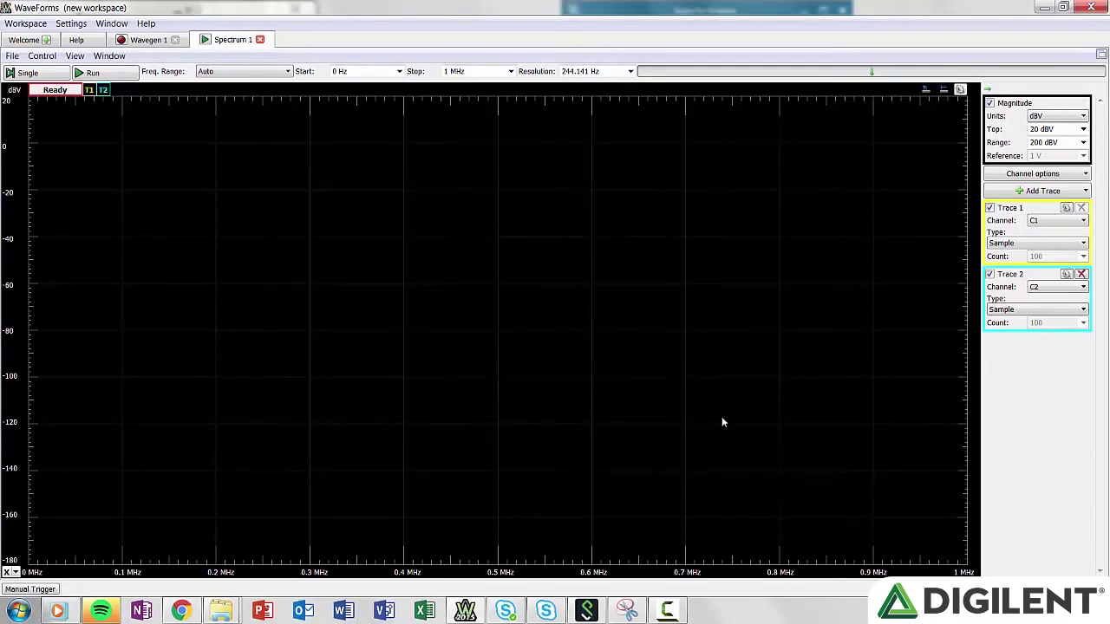
{"action": "left_click", "coordinate": [41, 56]}
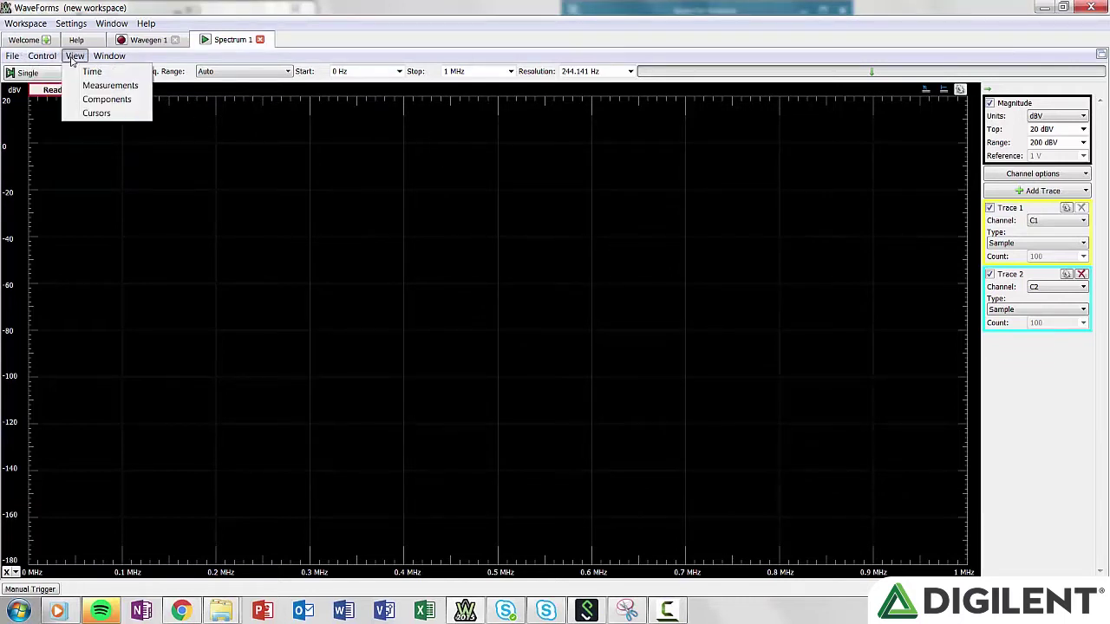
{"action": "left_click", "coordinate": [75, 56]}
{"action": "left_click", "coordinate": [75, 55]}
{"action": "left_click", "coordinate": [87, 72]}
{"action": "left_click", "coordinate": [75, 56]}
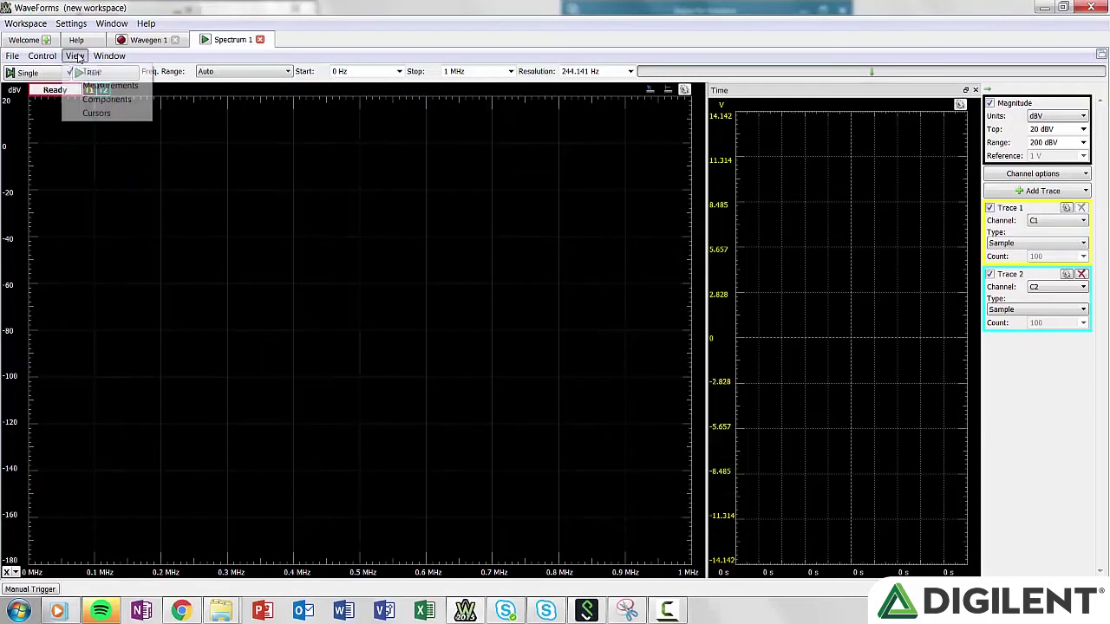
{"action": "left_click", "coordinate": [84, 85]}
{"action": "left_click", "coordinate": [76, 55]}
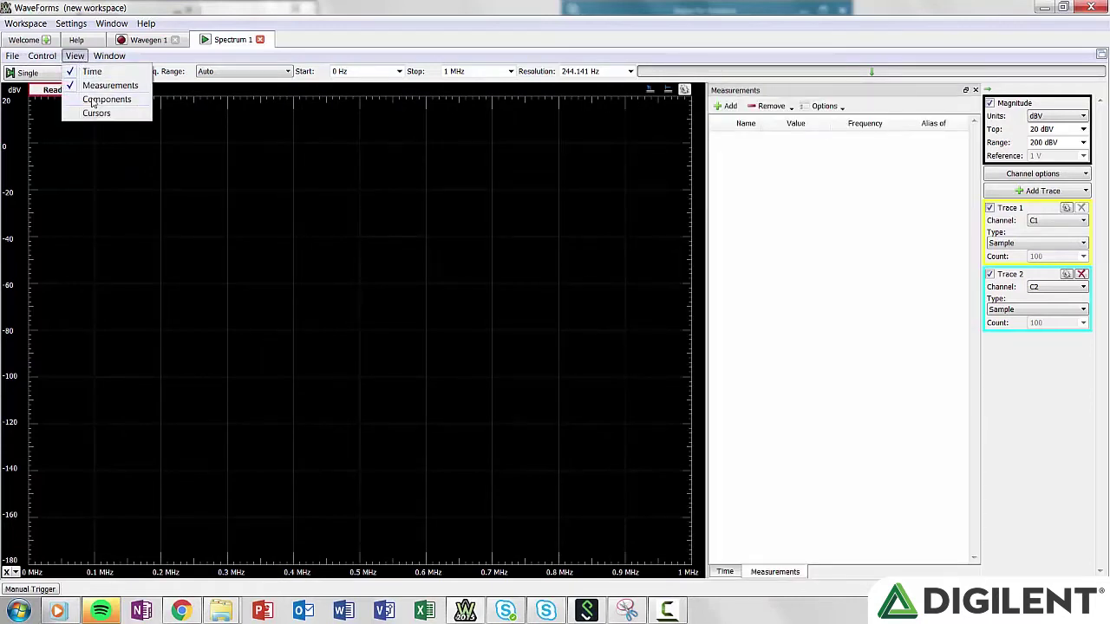
{"action": "left_click", "coordinate": [93, 99]}
{"action": "left_click", "coordinate": [75, 56]}
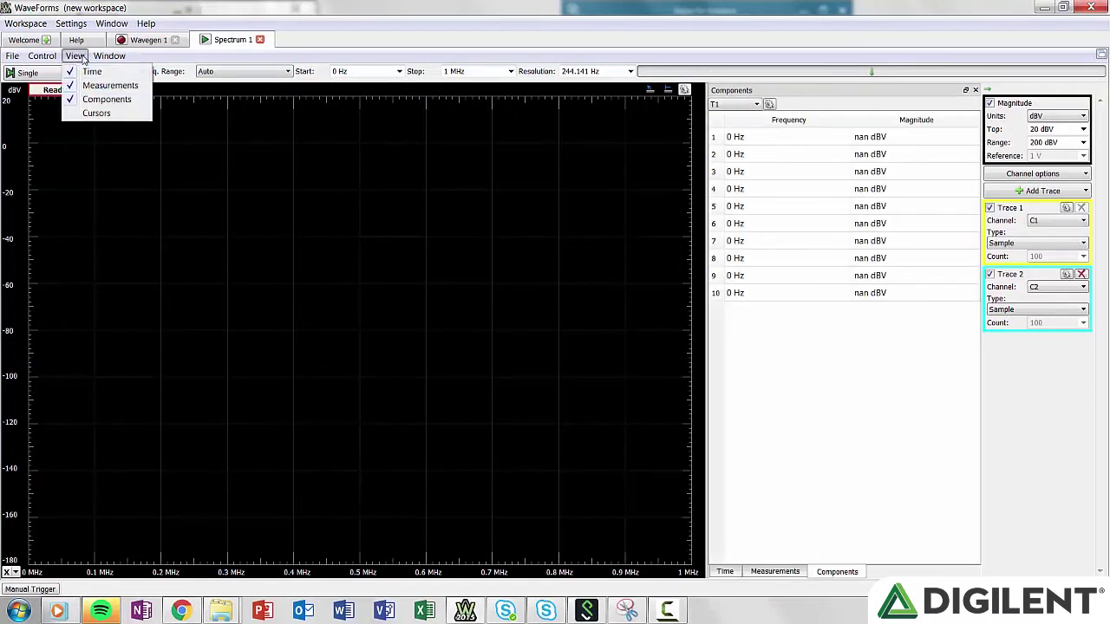
{"action": "left_click", "coordinate": [93, 112]}
{"action": "left_click", "coordinate": [108, 56]}
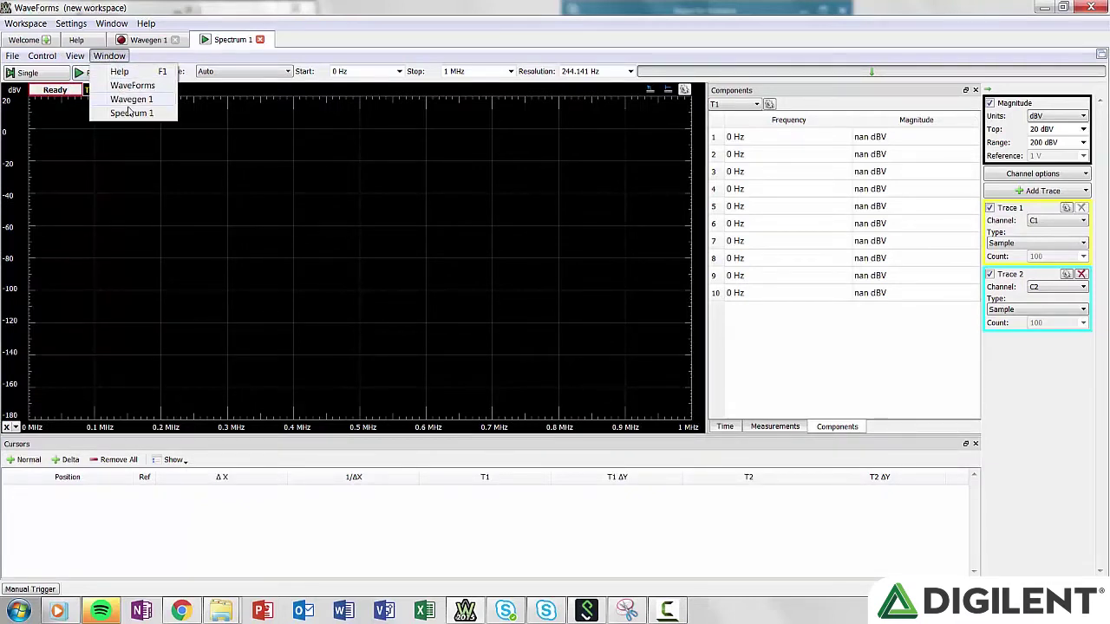
{"action": "left_click", "coordinate": [1099, 56]}
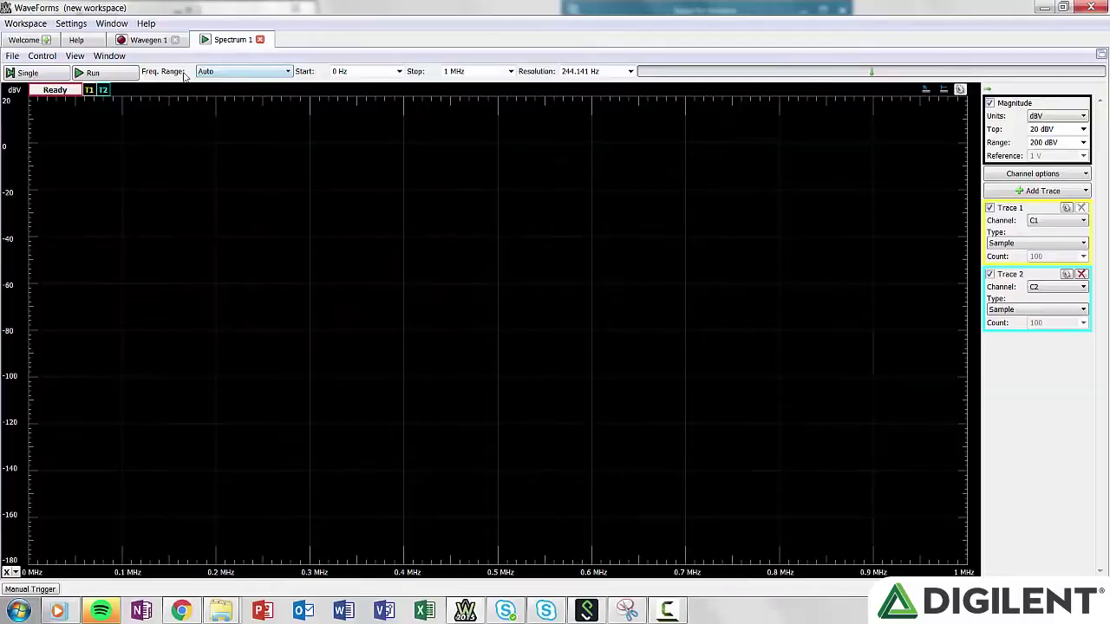
Capture the C1 and C2 spectra with a Single acquisition, then a run and stop
{"action": "left_click", "coordinate": [33, 74]}
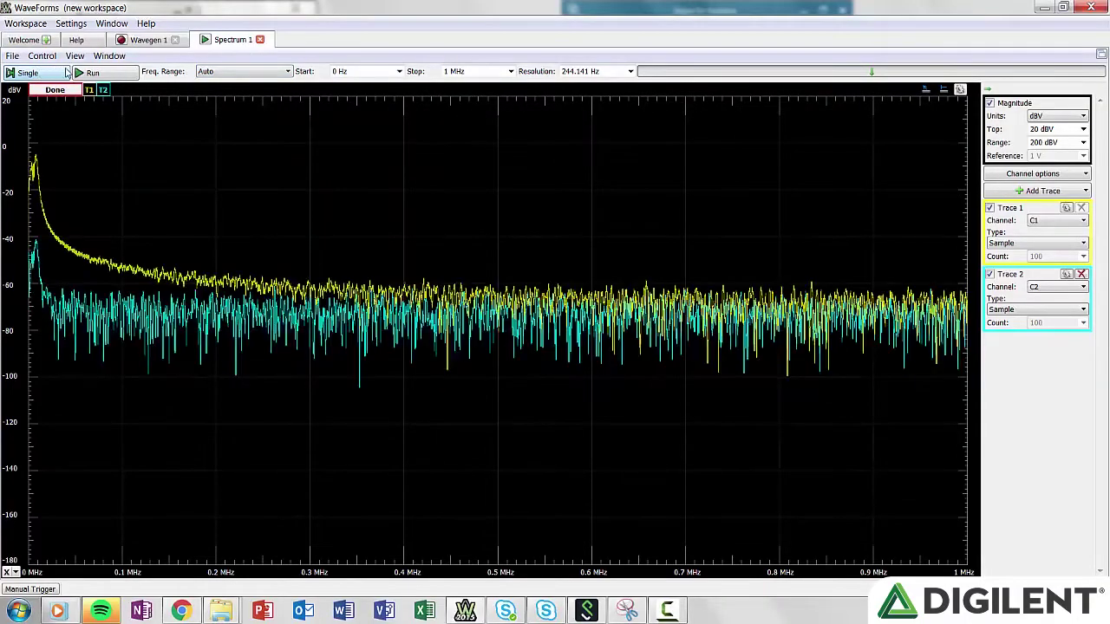
{"action": "left_click", "coordinate": [92, 73]}
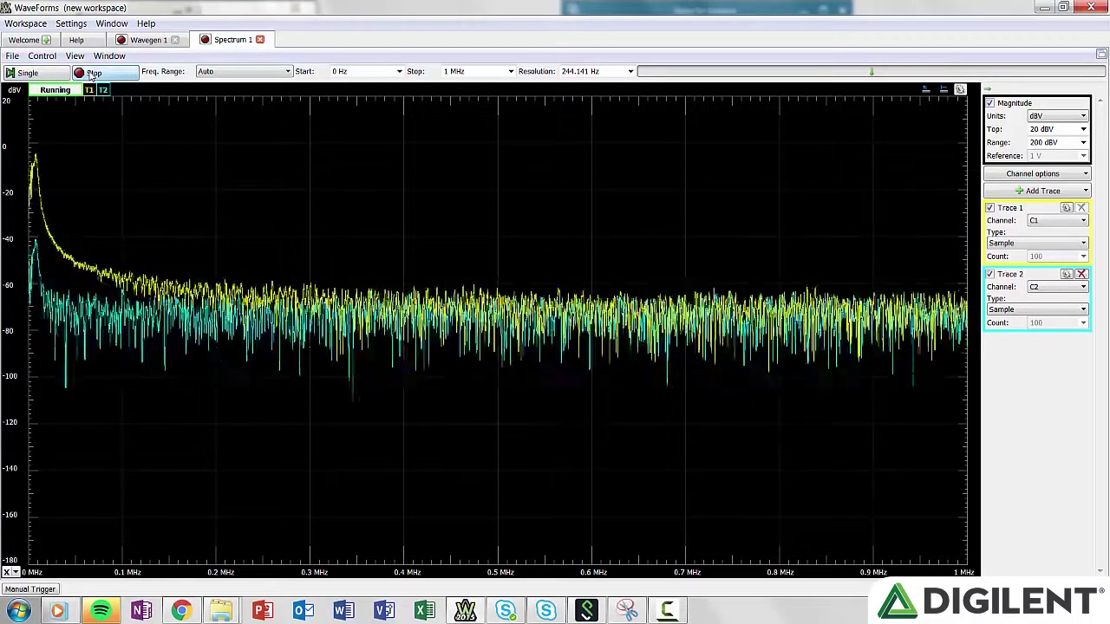
{"action": "left_click", "coordinate": [113, 74]}
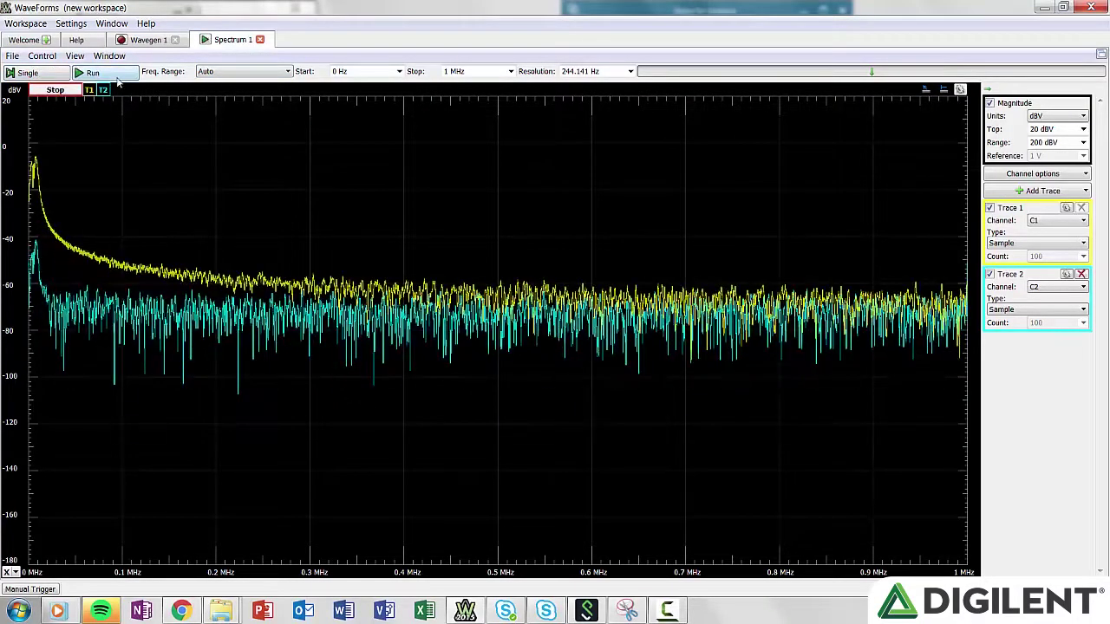
Keep Freq. Range on Auto and set the sweep from 100 Hz to 2 MHz
{"action": "left_click", "coordinate": [240, 75]}
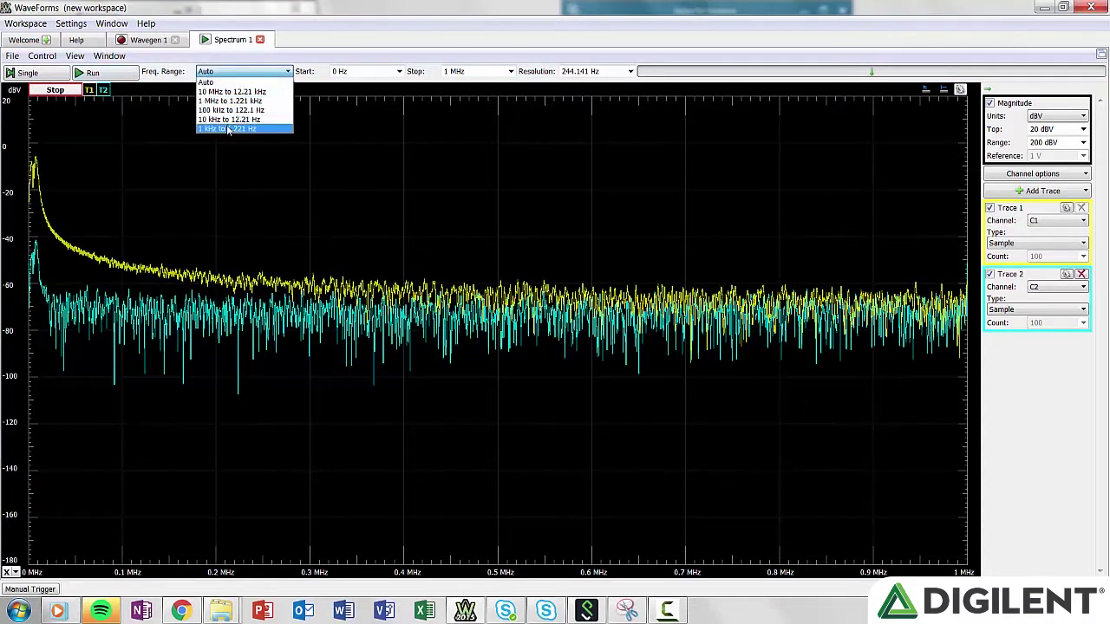
{"action": "left_click", "coordinate": [251, 76]}
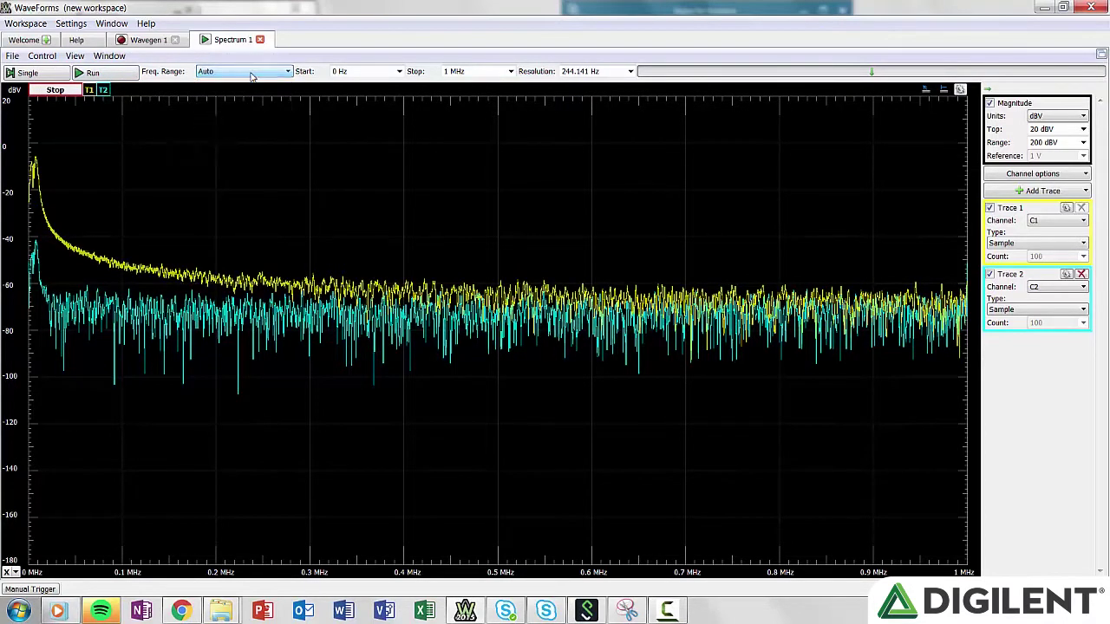
{"action": "left_click", "coordinate": [399, 71]}
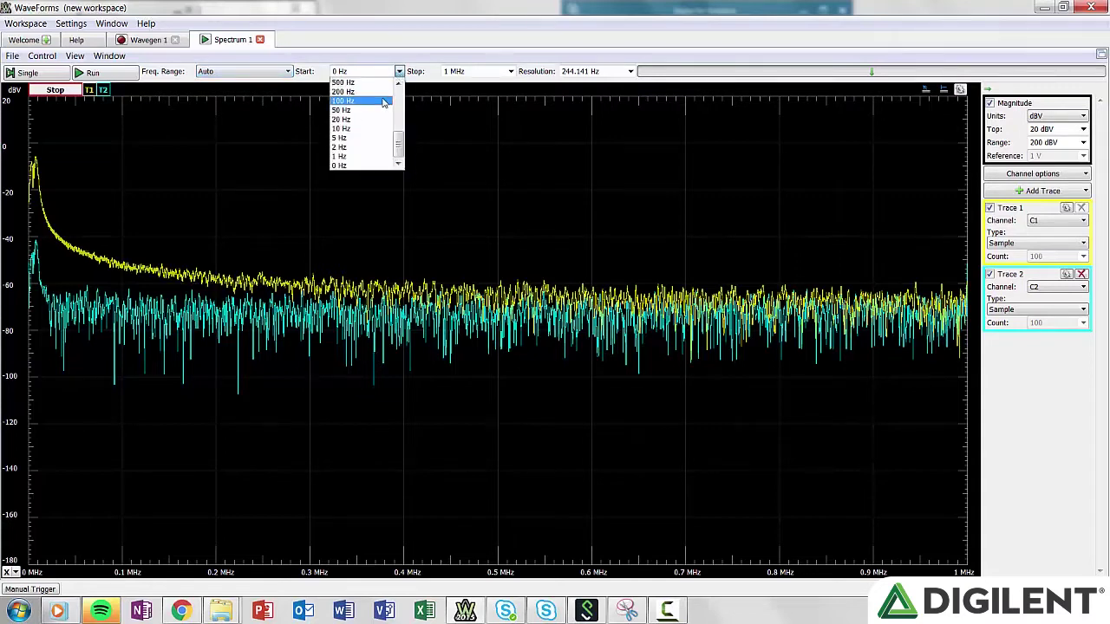
{"action": "left_click", "coordinate": [384, 103]}
{"action": "left_click", "coordinate": [511, 71]}
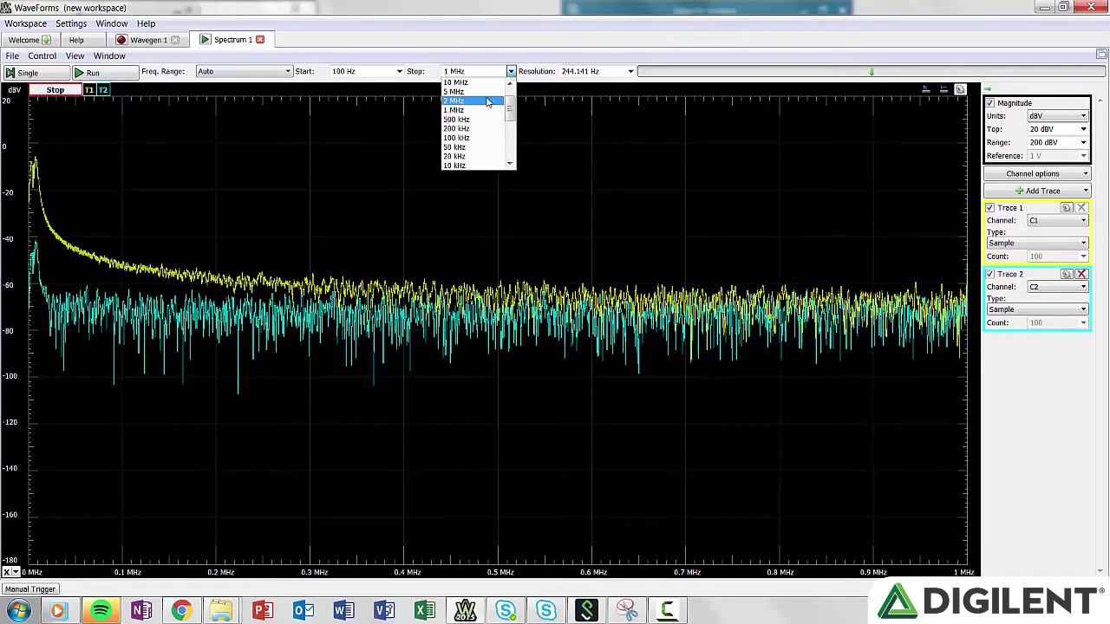
{"action": "left_click", "coordinate": [488, 102]}
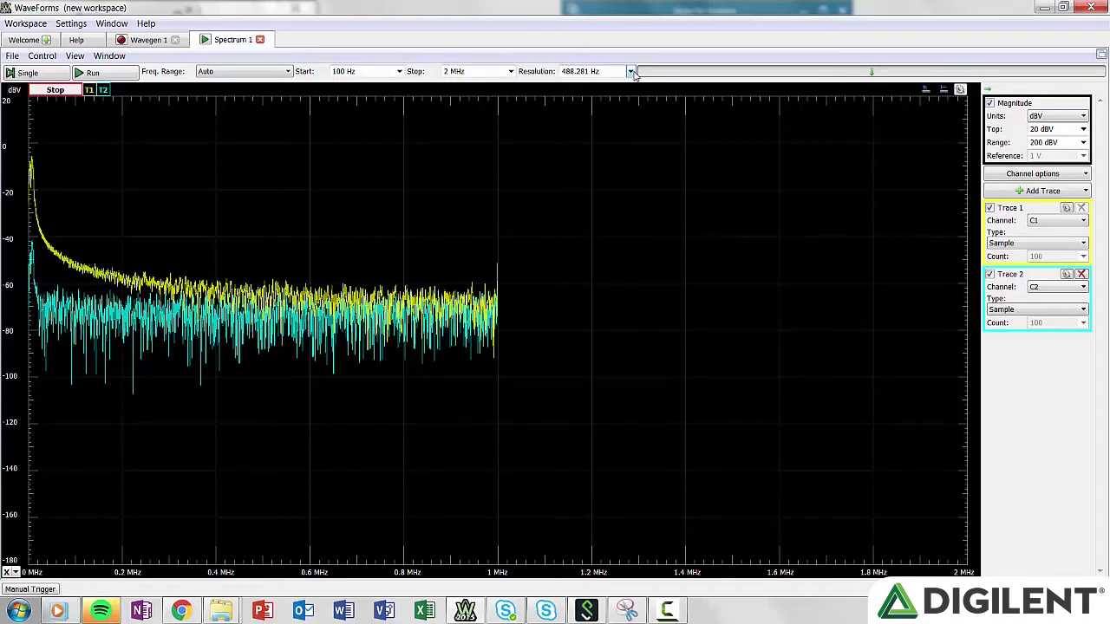
Set the frequency axis scale to Linear
{"action": "left_click", "coordinate": [631, 72]}
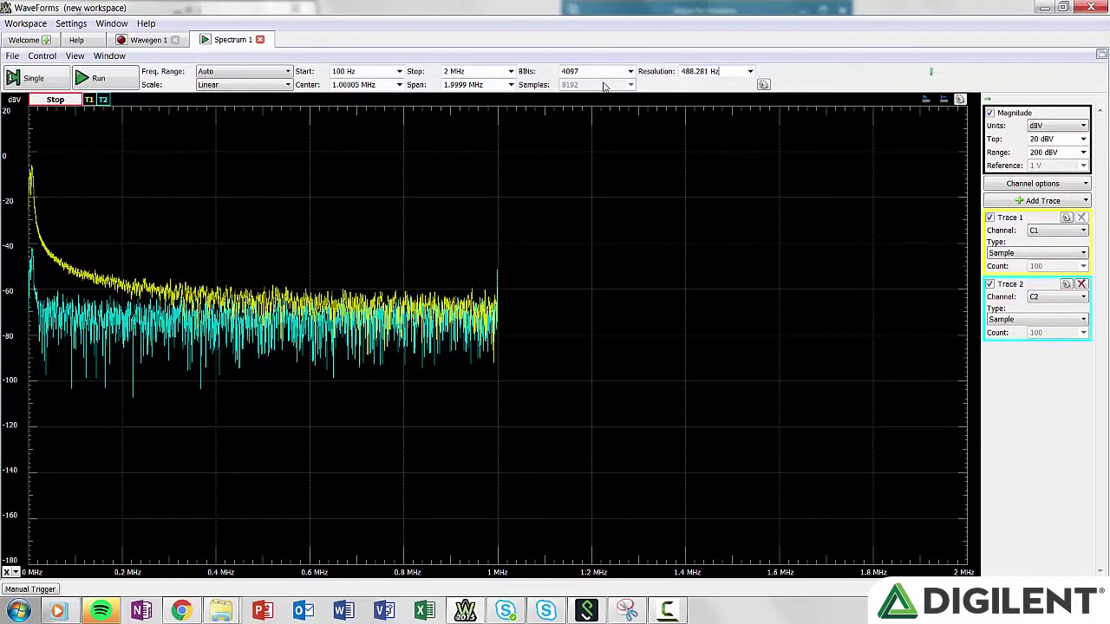
{"action": "left_click", "coordinate": [223, 86]}
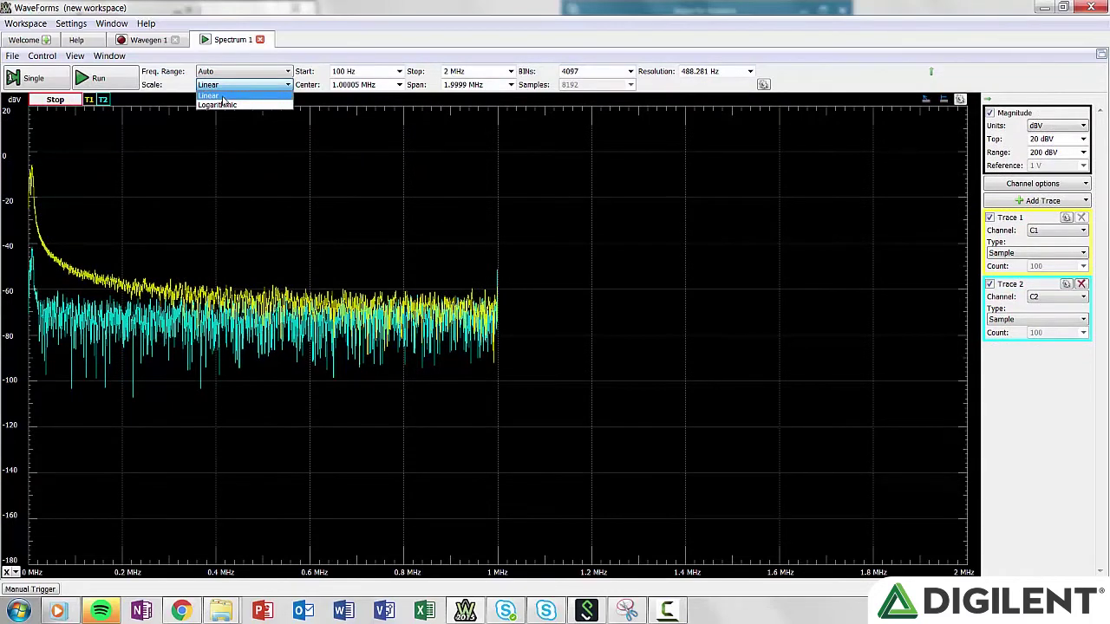
{"action": "left_click", "coordinate": [226, 103]}
{"action": "left_click", "coordinate": [232, 87]}
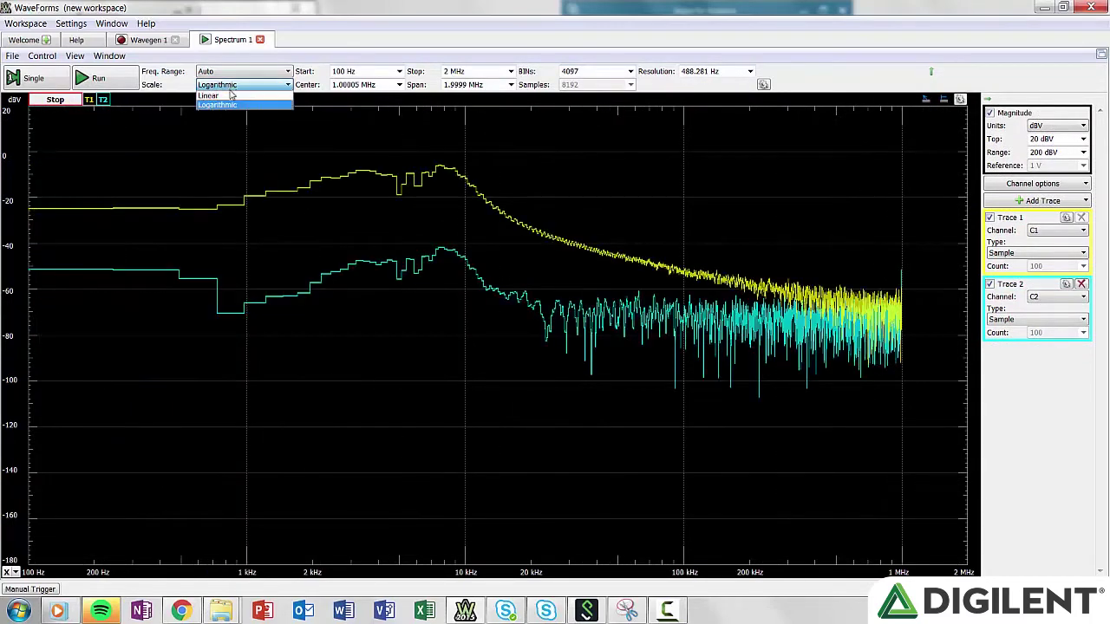
{"action": "left_click", "coordinate": [233, 97]}
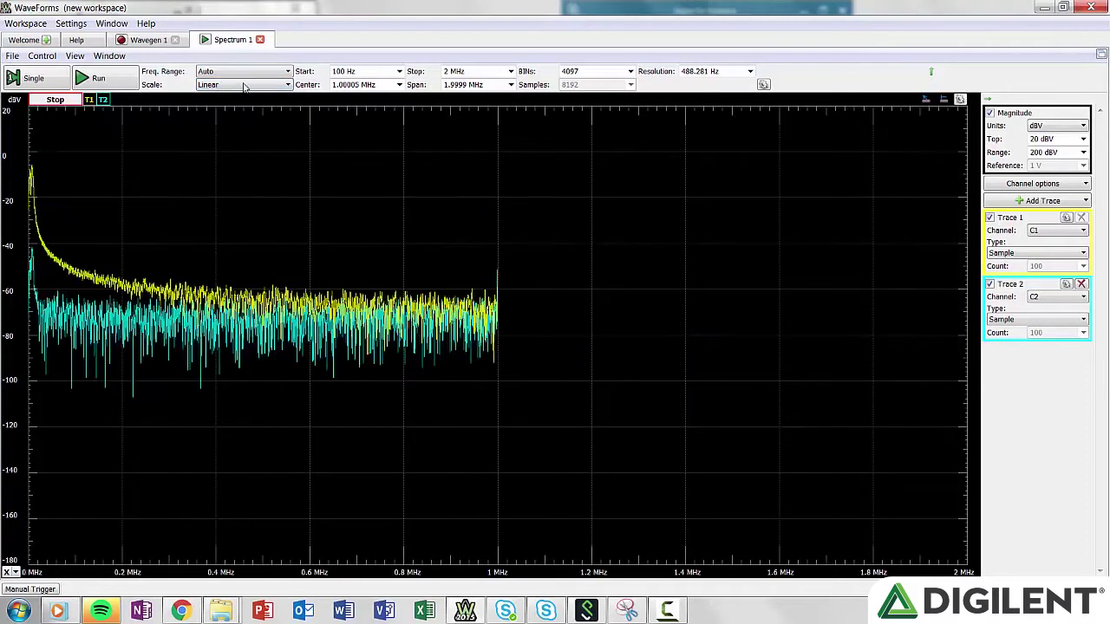
Centre the spectrum at 2 MHz
{"action": "left_click", "coordinate": [399, 84]}
{"action": "left_click", "coordinate": [379, 116]}
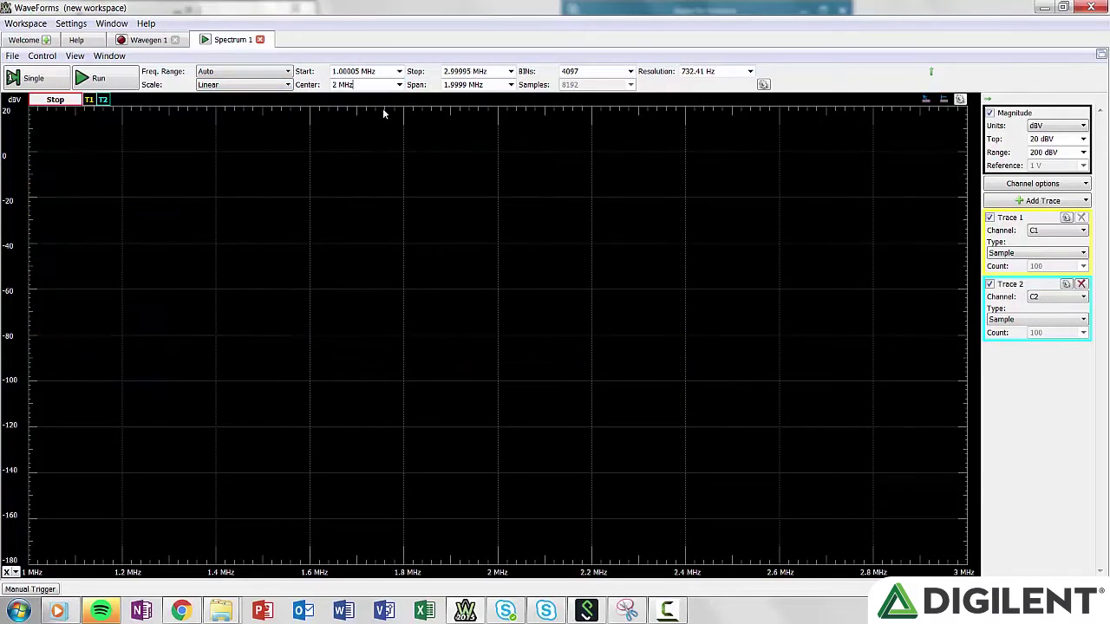
{"action": "left_click", "coordinate": [399, 84]}
{"action": "left_click_drag", "start_coordinate": [399, 119], "coordinate": [484, 84]}
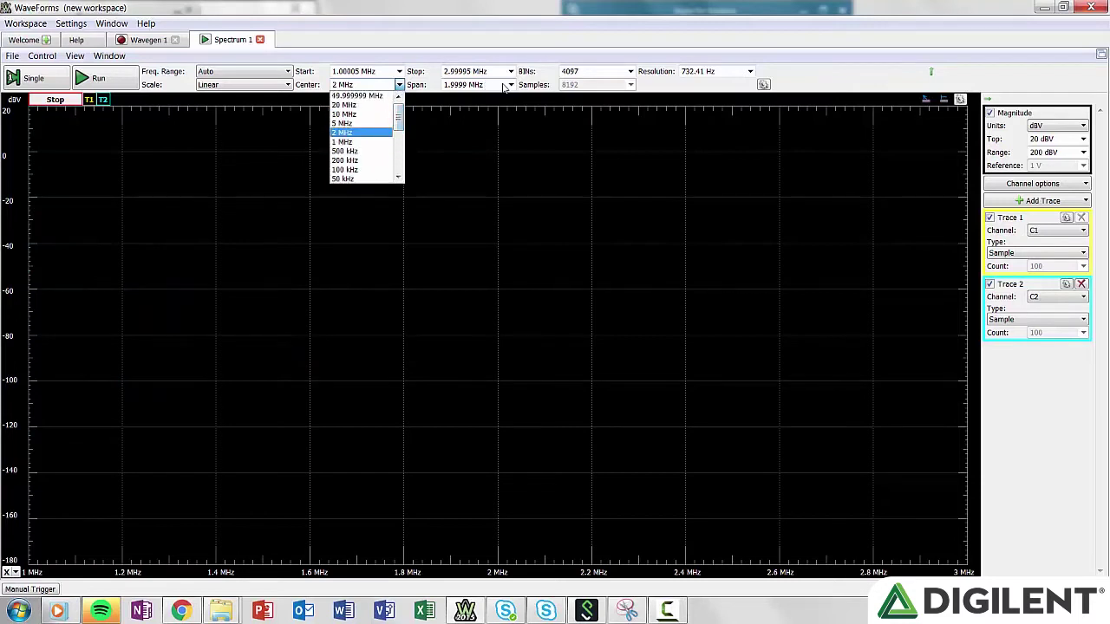
Set the span to 5 MHz, keeping 4097 bins, for a 0–5 MHz sweep
{"action": "left_click", "coordinate": [511, 84]}
{"action": "mouse_move", "coordinate": [513, 118]}
{"action": "left_mouse_down"}
{"action": "mouse_move", "coordinate": [494, 193]}
{"action": "mouse_move", "coordinate": [508, 102]}
{"action": "left_mouse_up"}
{"action": "left_click", "coordinate": [479, 124]}
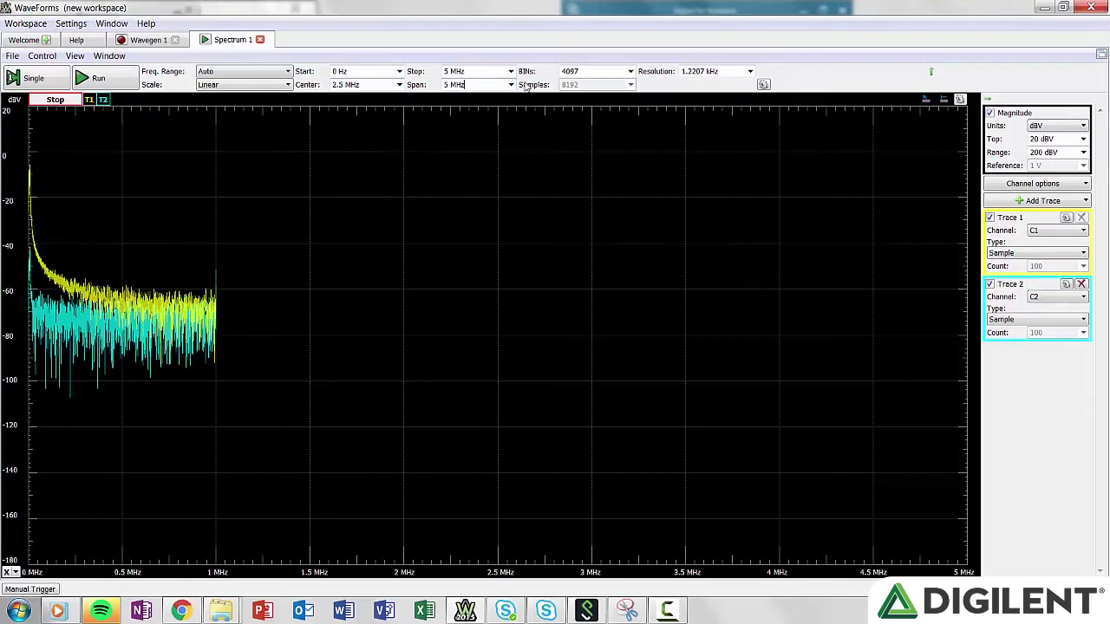
{"action": "left_click", "coordinate": [632, 72]}
{"action": "left_click", "coordinate": [631, 72]}
{"action": "left_click", "coordinate": [744, 71]}
{"action": "left_click", "coordinate": [763, 84]}
{"action": "left_click", "coordinate": [816, 101]}
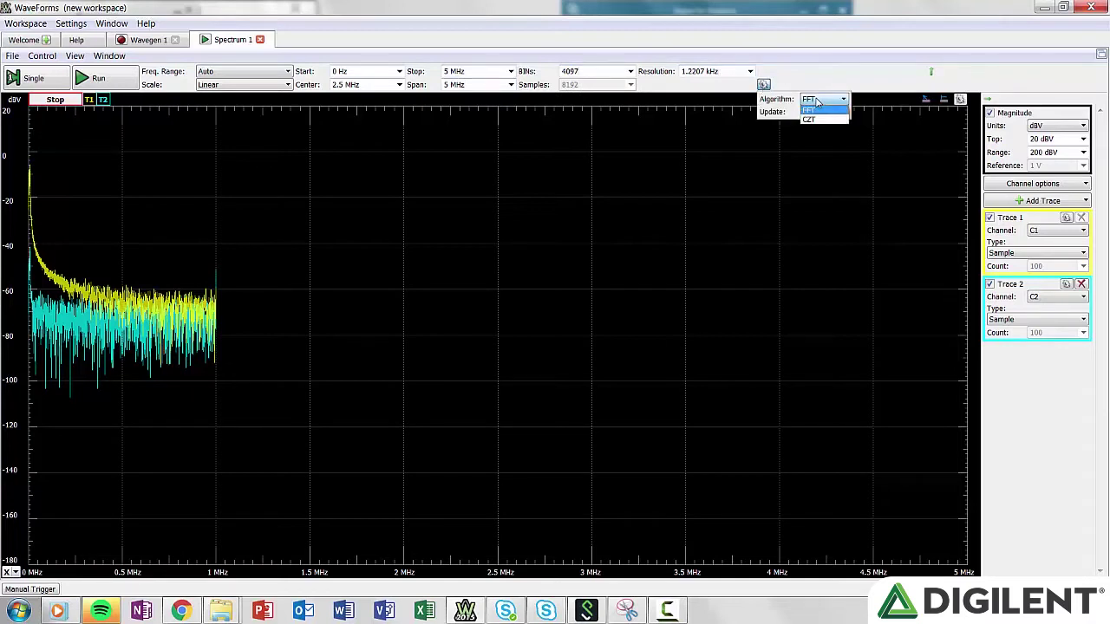
{"action": "left_click", "coordinate": [819, 105]}
{"action": "left_click", "coordinate": [821, 102]}
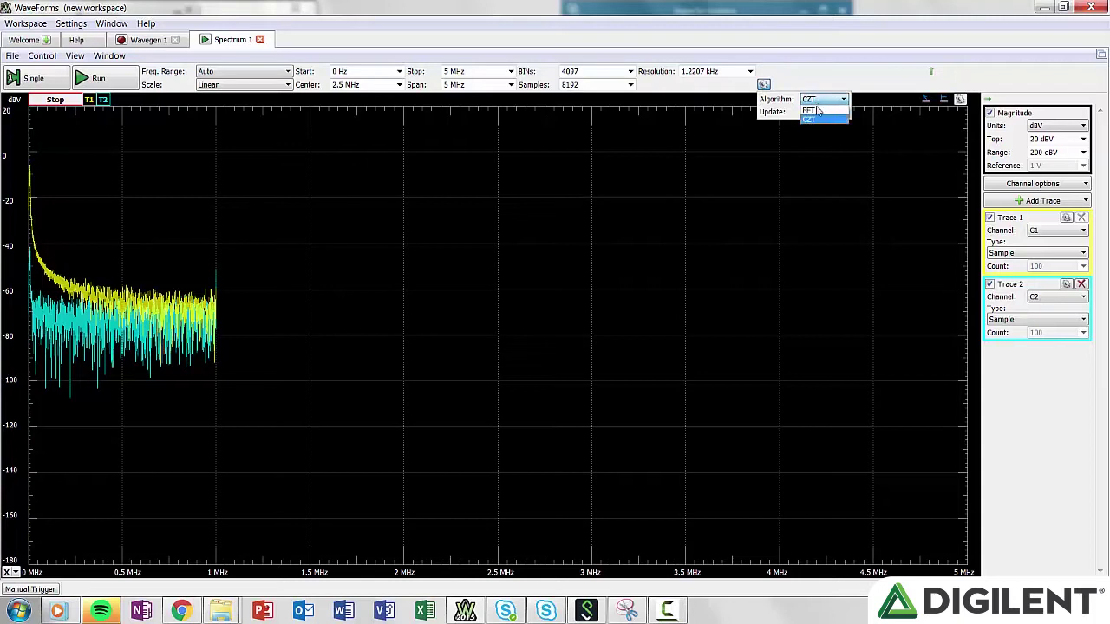
{"action": "left_click", "coordinate": [817, 112]}
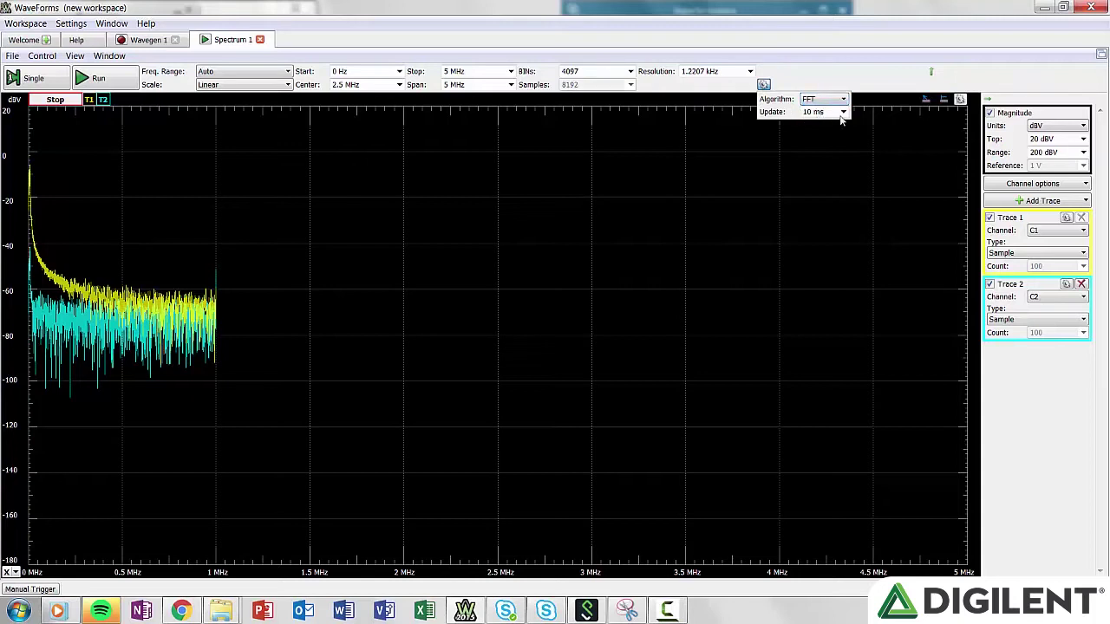
{"action": "left_click", "coordinate": [842, 113]}
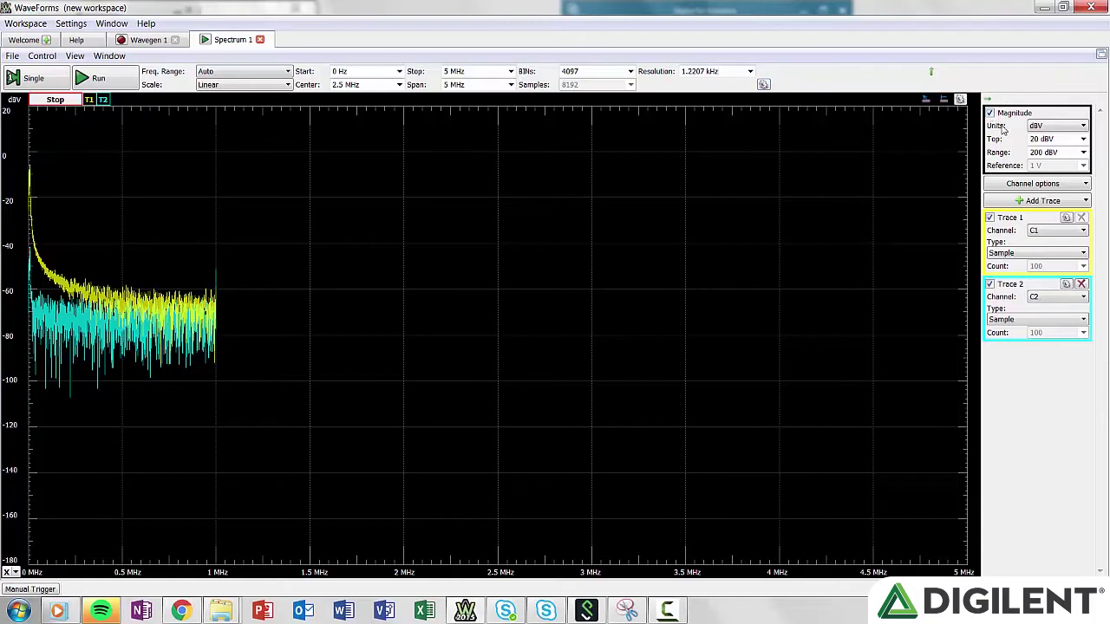
Keep dBV units and a 20 dBV top, and set the magnitude range to 190 dBV
{"action": "left_click", "coordinate": [1053, 127]}
{"action": "left_click", "coordinate": [1054, 126]}
{"action": "left_click", "coordinate": [1083, 139]}
{"action": "left_click", "coordinate": [1084, 151]}
{"action": "left_click", "coordinate": [1083, 152]}
{"action": "left_click", "coordinate": [1072, 176]}
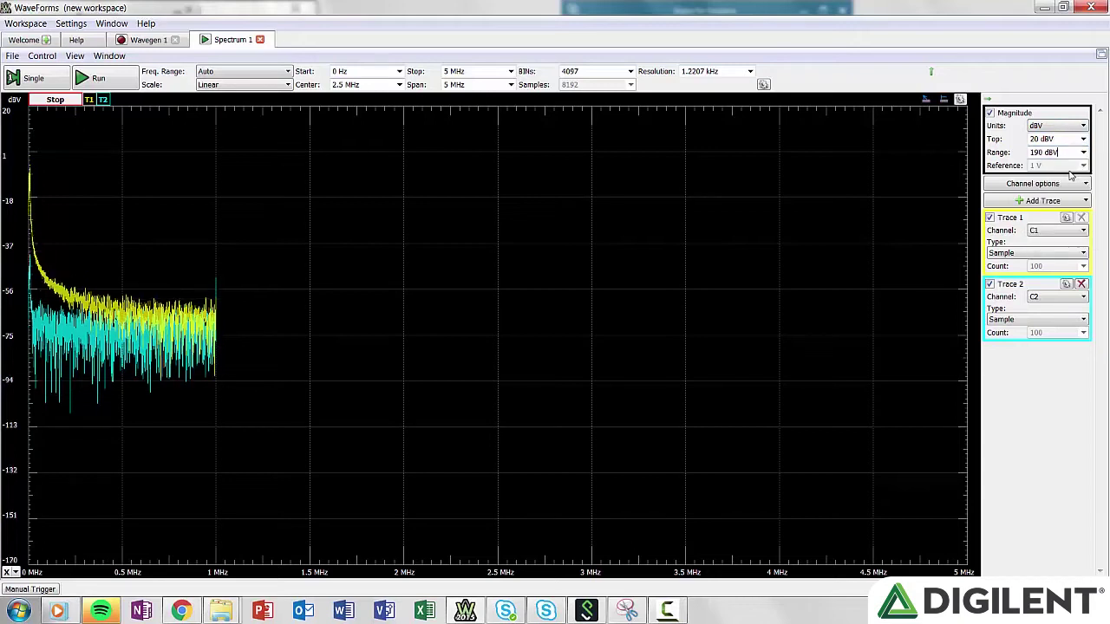
Recheck that Top stays at 20 dBV and Range at 190 dBV
{"action": "left_click", "coordinate": [1083, 139]}
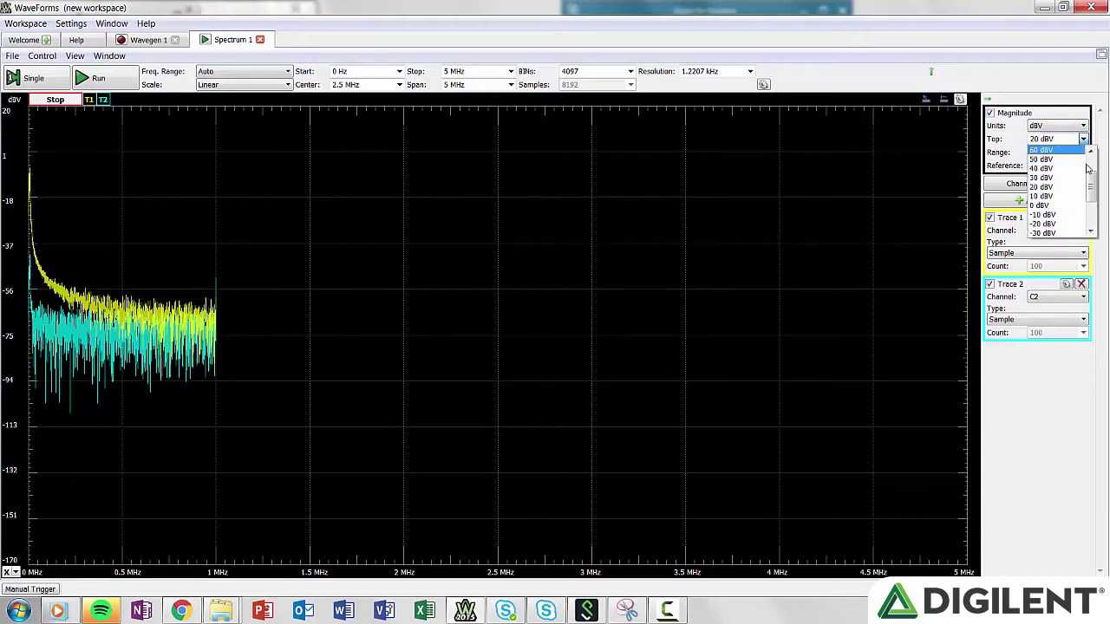
{"action": "scroll", "coordinate": [1062, 191], "scroll_direction": "up", "scroll_amount": 4}
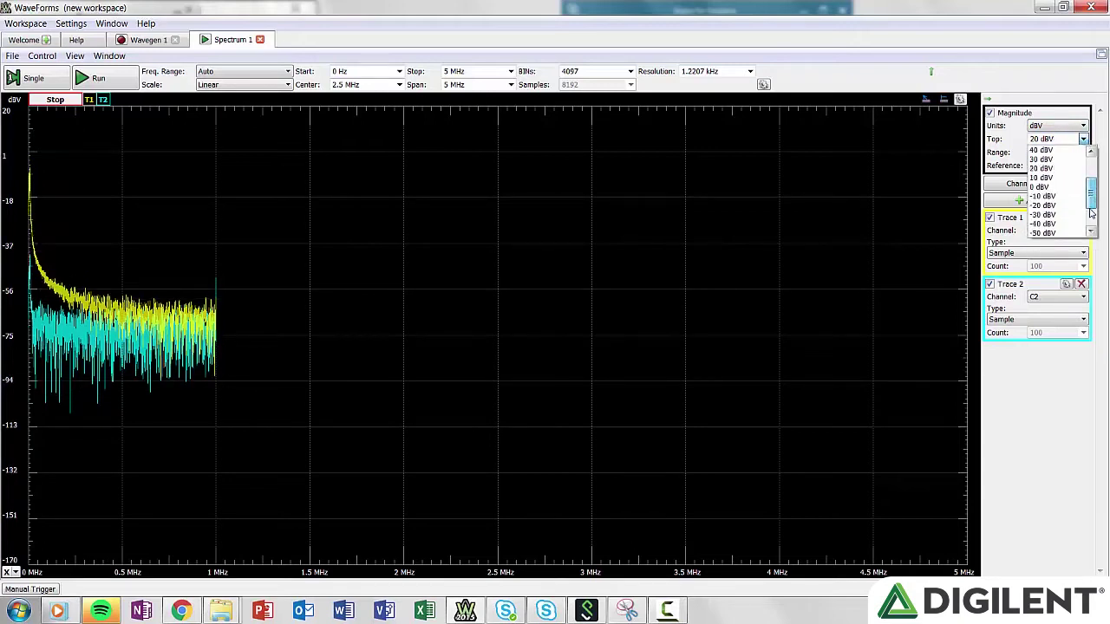
{"action": "left_click", "coordinate": [1083, 139]}
{"action": "left_click", "coordinate": [1083, 152]}
{"action": "scroll", "coordinate": [1091, 189], "scroll_direction": "down", "scroll_amount": 4}
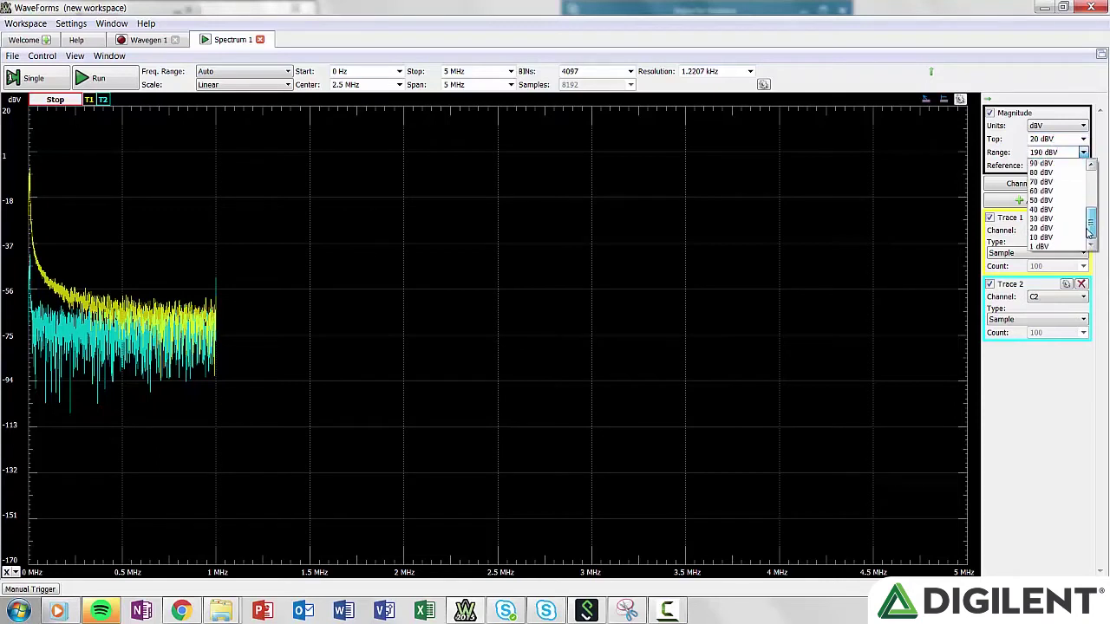
{"action": "scroll", "coordinate": [1091, 189], "scroll_direction": "up", "scroll_amount": 4}
{"action": "left_click", "coordinate": [1083, 152]}
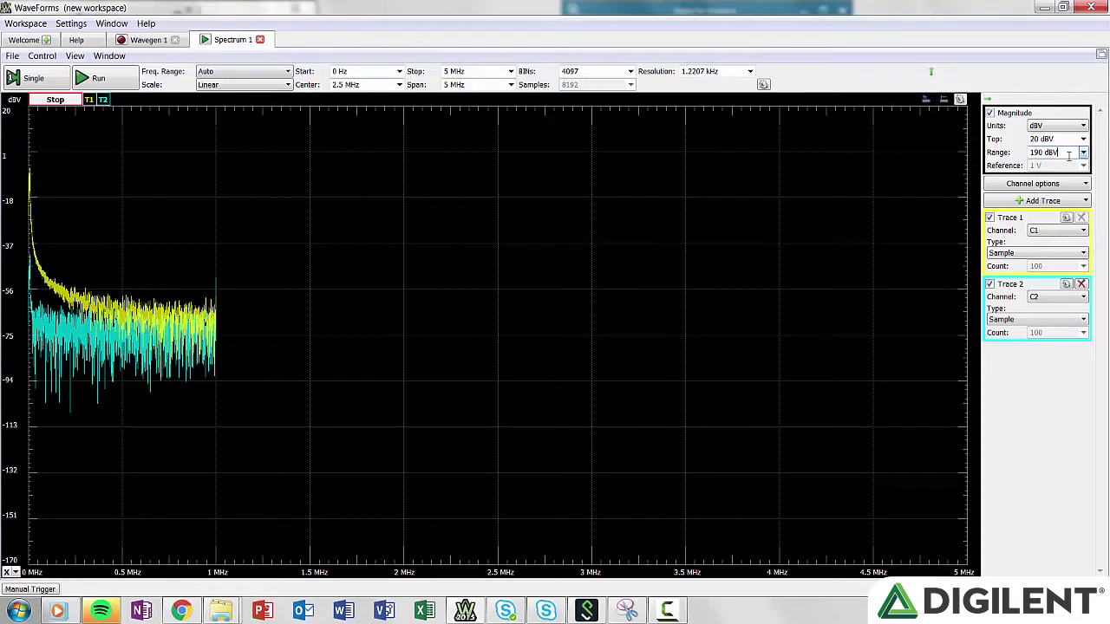
Make Trace 1 a Peak Hold Continuous trace on C1 and run one acquisition
{"action": "left_click", "coordinate": [1061, 238]}
{"action": "left_click", "coordinate": [1058, 235]}
{"action": "left_click", "coordinate": [1041, 253]}
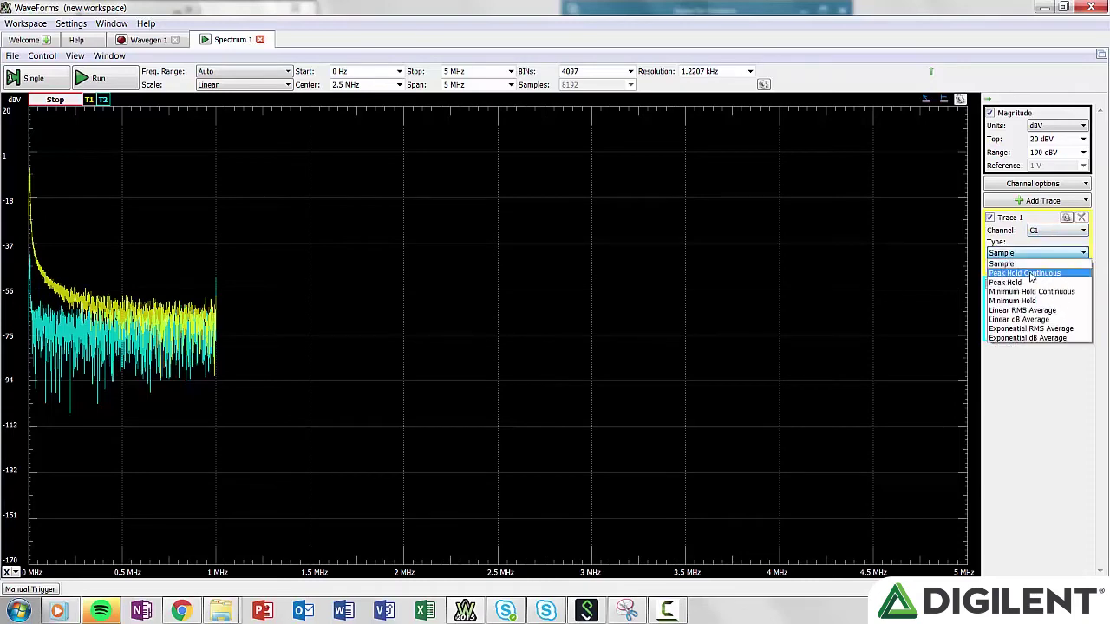
{"action": "left_click", "coordinate": [1031, 274]}
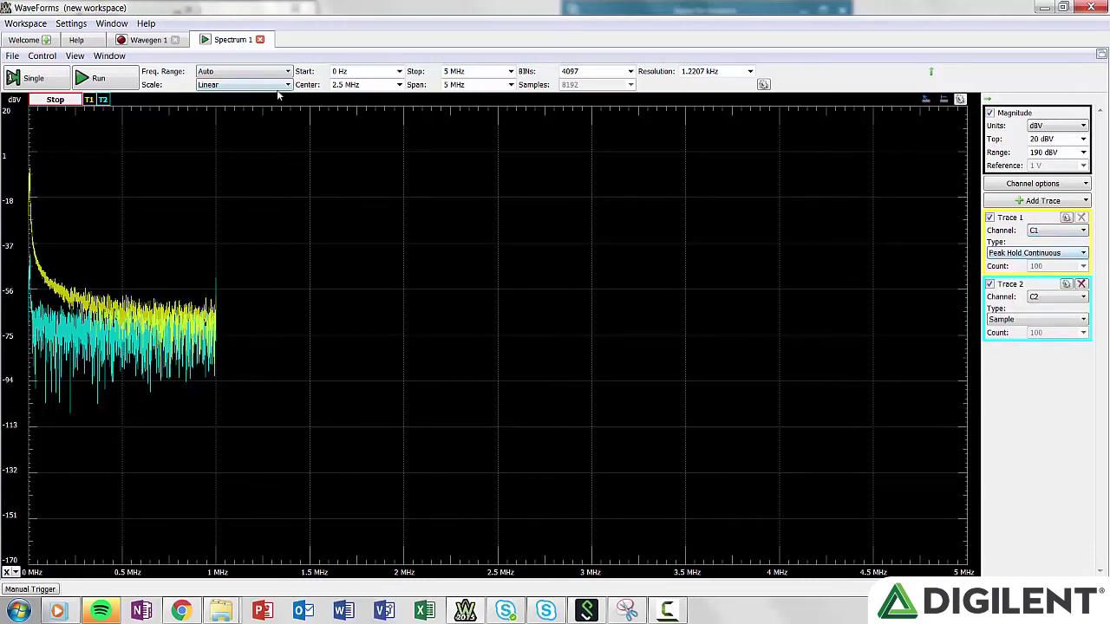
{"action": "left_click", "coordinate": [99, 78]}
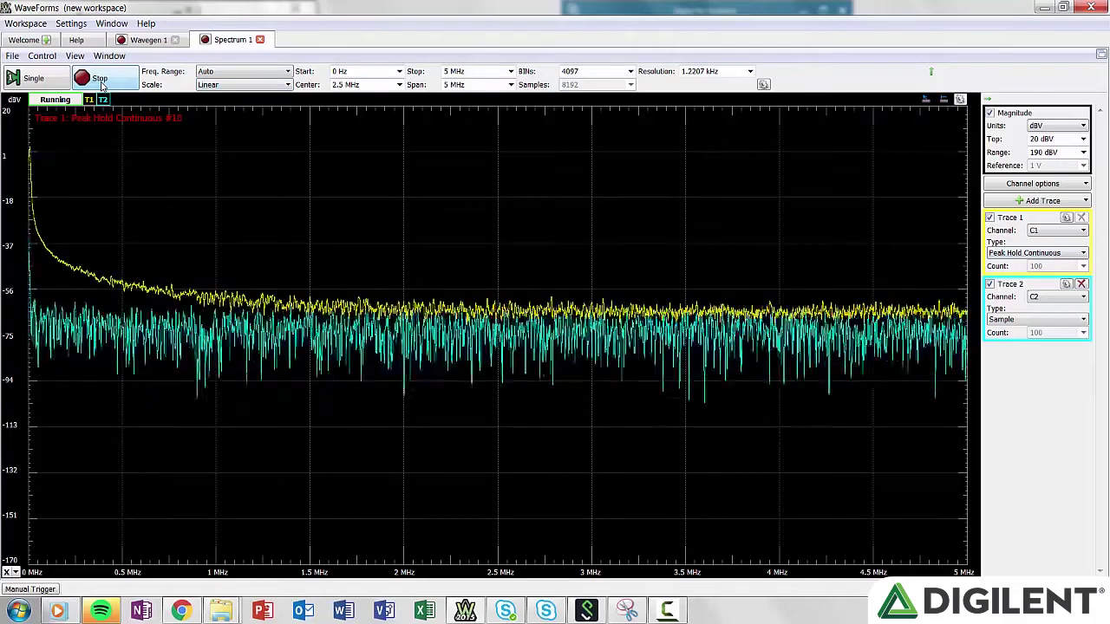
{"action": "left_click", "coordinate": [100, 80]}
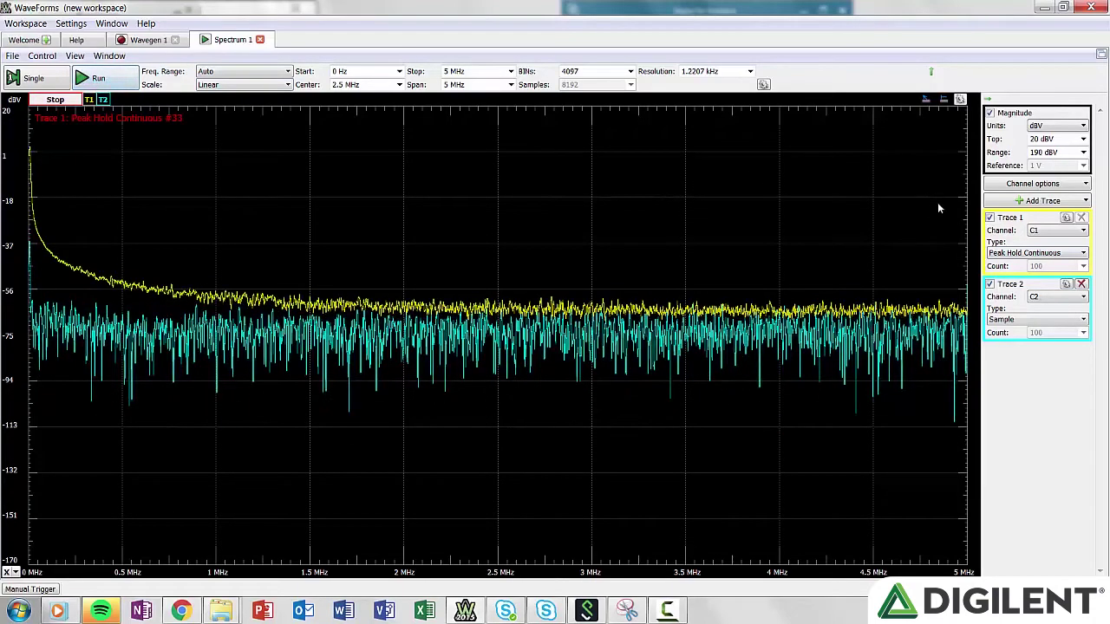
View the Spectrum Analyzer help page, then return to Spectrum 1
{"action": "left_click", "coordinate": [84, 41]}
{"action": "scroll", "coordinate": [260, 182], "scroll_direction": "down", "scroll_amount": 5}
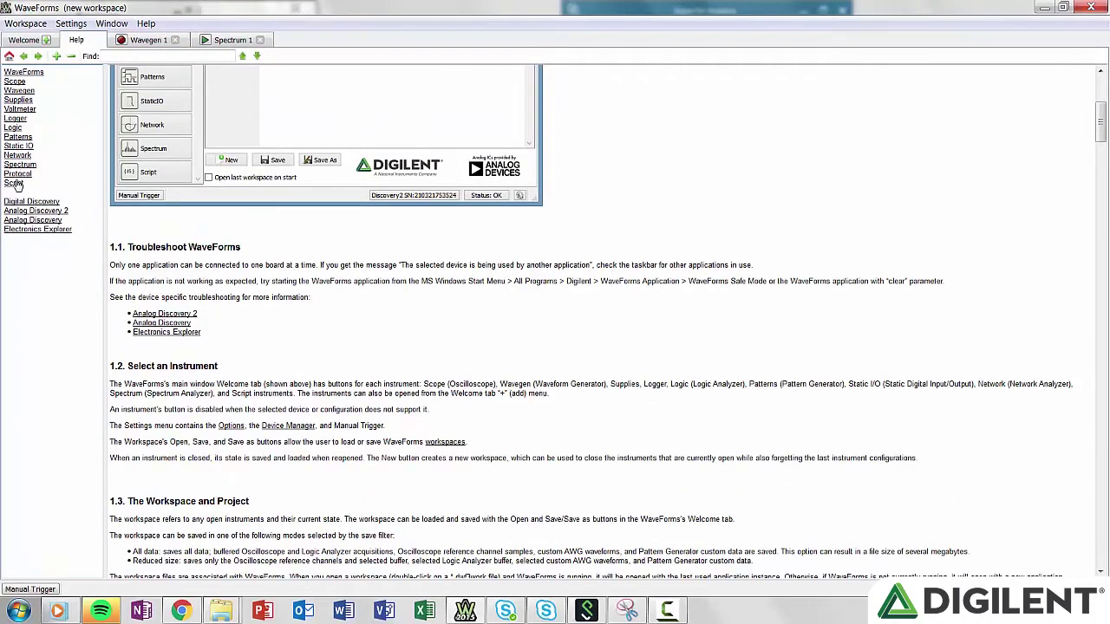
{"action": "left_click", "coordinate": [19, 164]}
{"action": "left_click", "coordinate": [230, 39]}
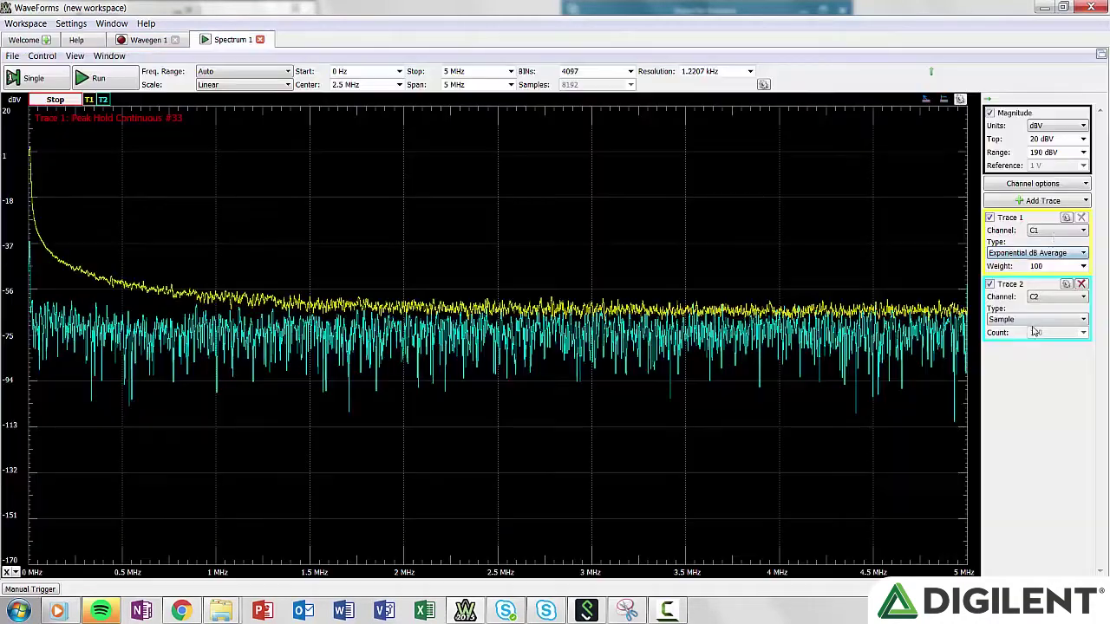
Confirm Trace 1's averaging weight stays at 100 and show its window options
{"action": "left_click", "coordinate": [1083, 266]}
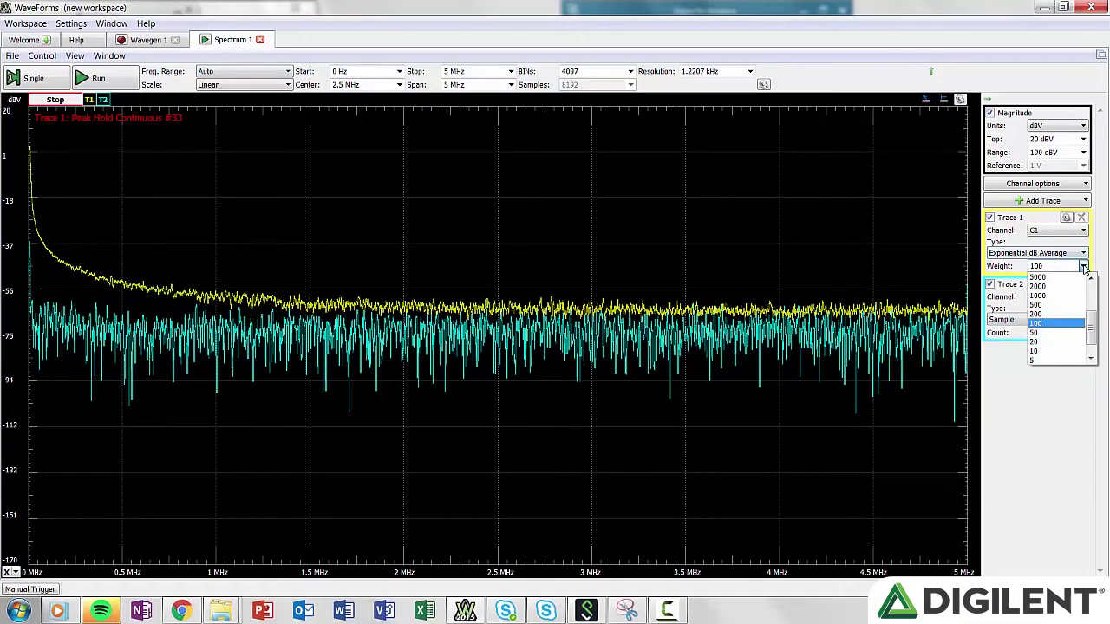
{"action": "left_click", "coordinate": [1084, 268]}
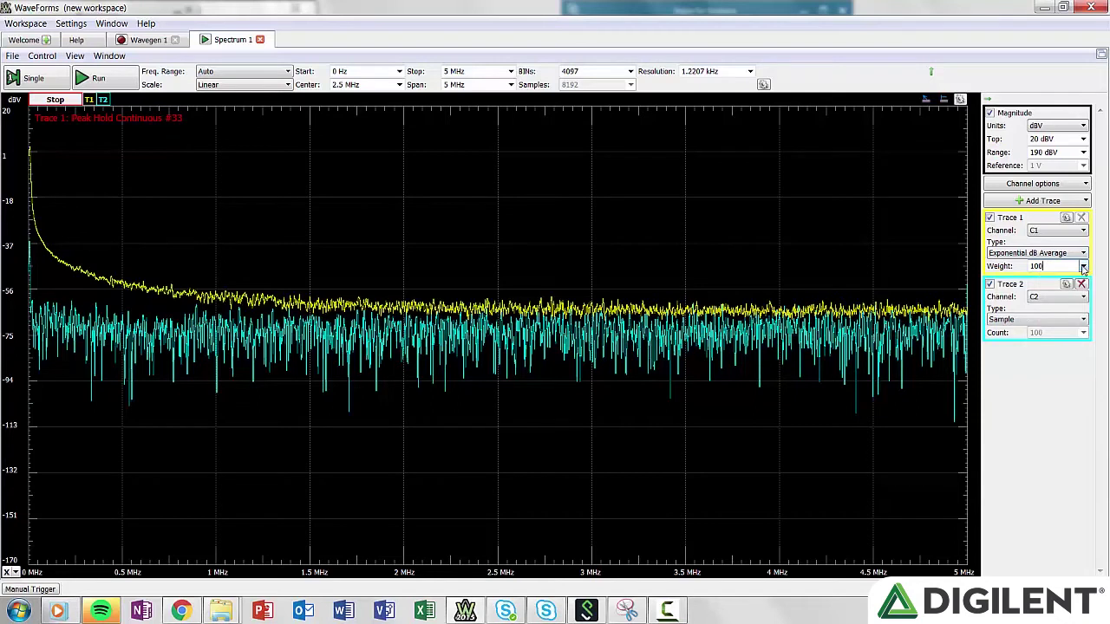
{"action": "left_click", "coordinate": [1067, 219]}
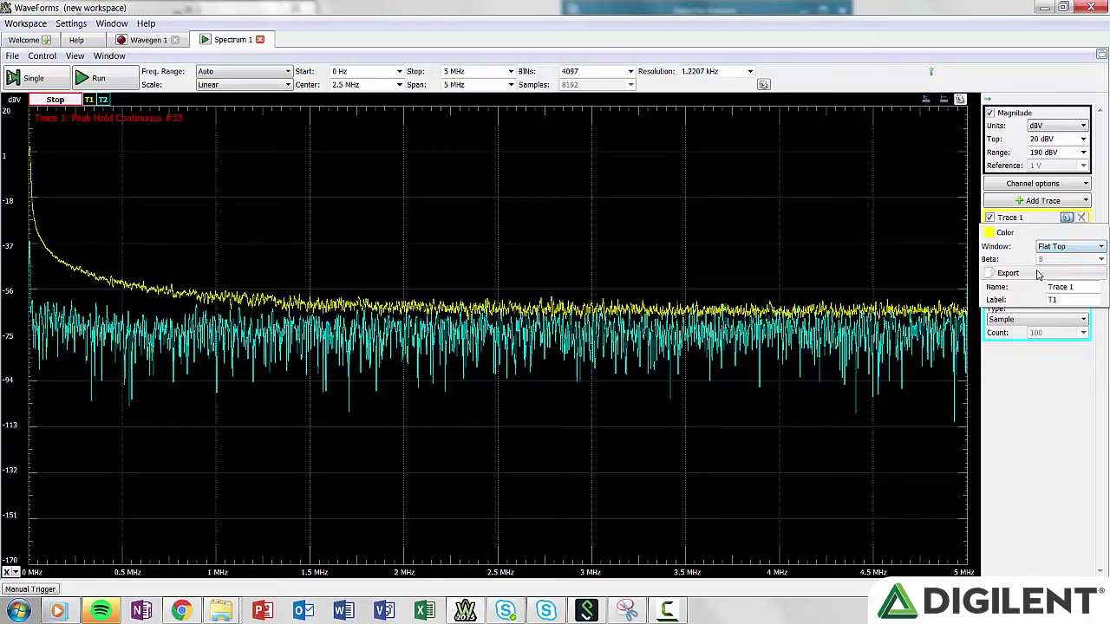
Add Trace 3 as a hold trace copying Trace 1's Exponential dB Average result
{"action": "left_click", "coordinate": [1066, 219]}
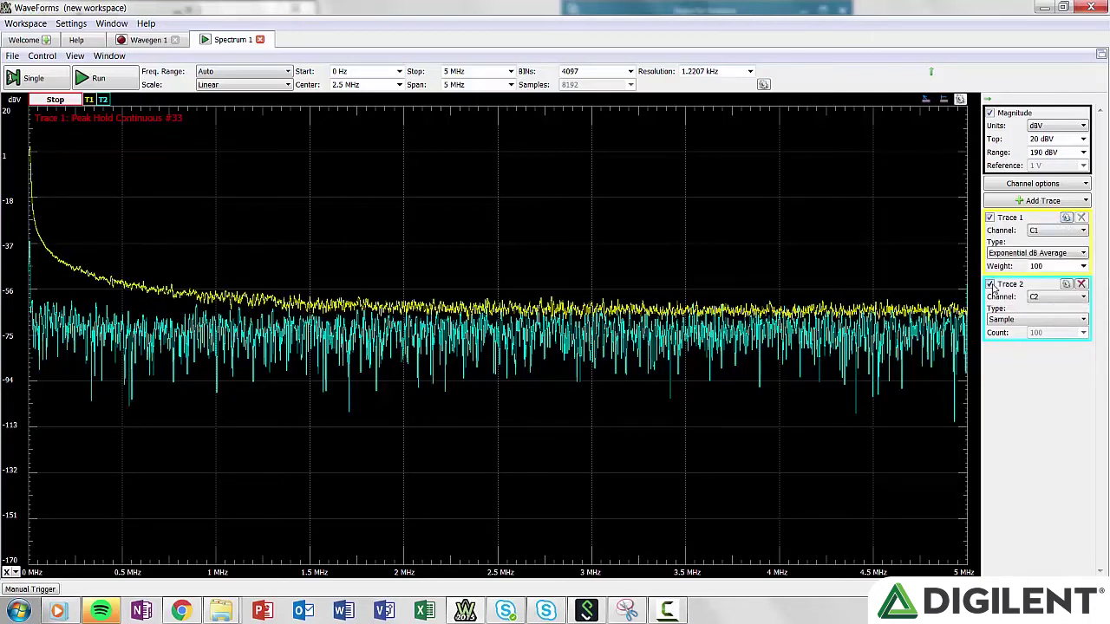
{"action": "left_click", "coordinate": [1028, 202]}
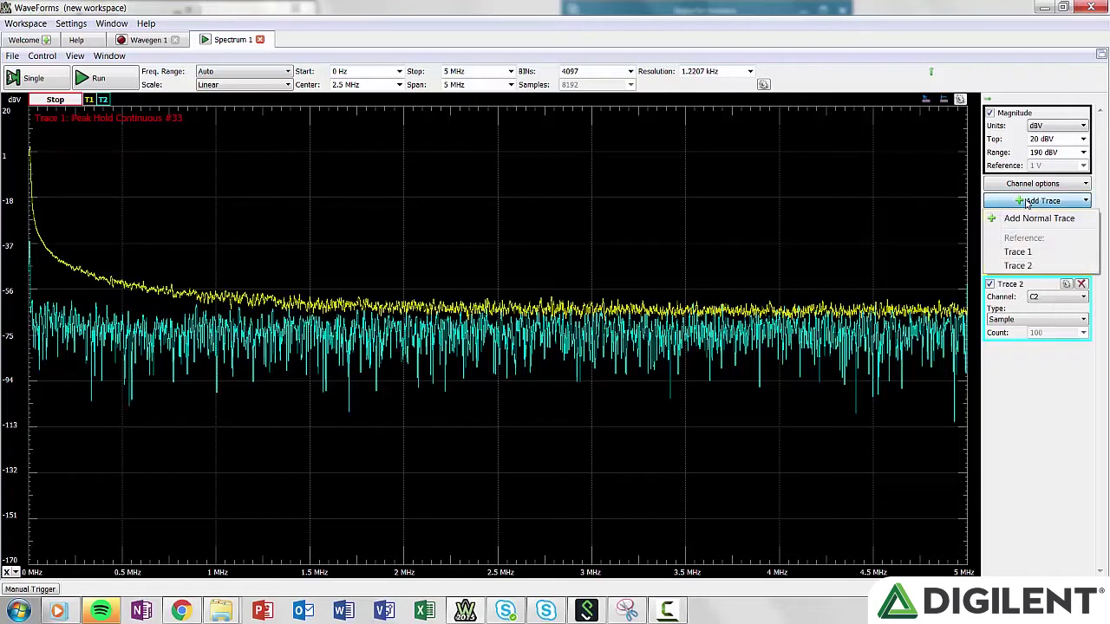
{"action": "left_click", "coordinate": [1014, 253]}
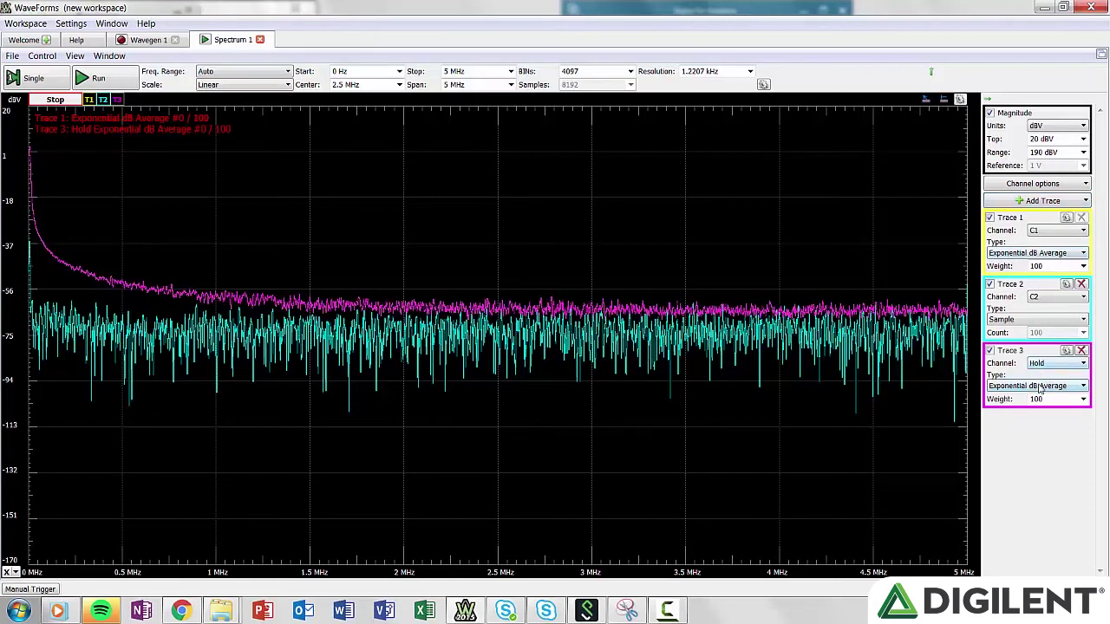
{"action": "left_click", "coordinate": [1039, 186]}
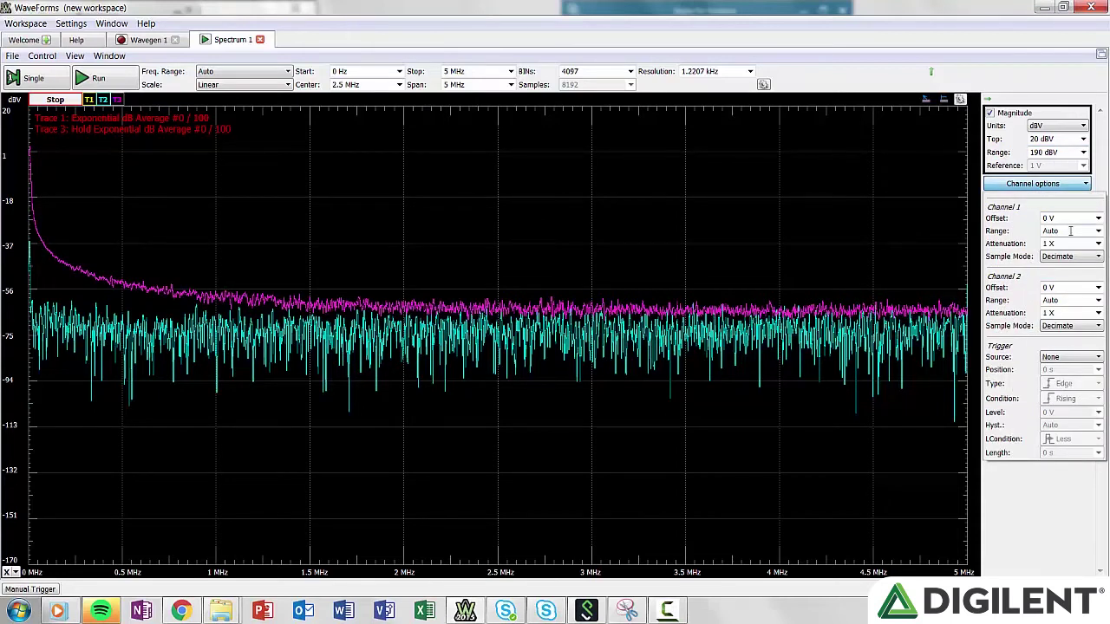
{"action": "left_click", "coordinate": [1098, 231]}
{"action": "left_click", "coordinate": [1098, 232]}
{"action": "left_click", "coordinate": [1098, 231]}
{"action": "left_click", "coordinate": [1098, 234]}
{"action": "left_click", "coordinate": [1098, 244]}
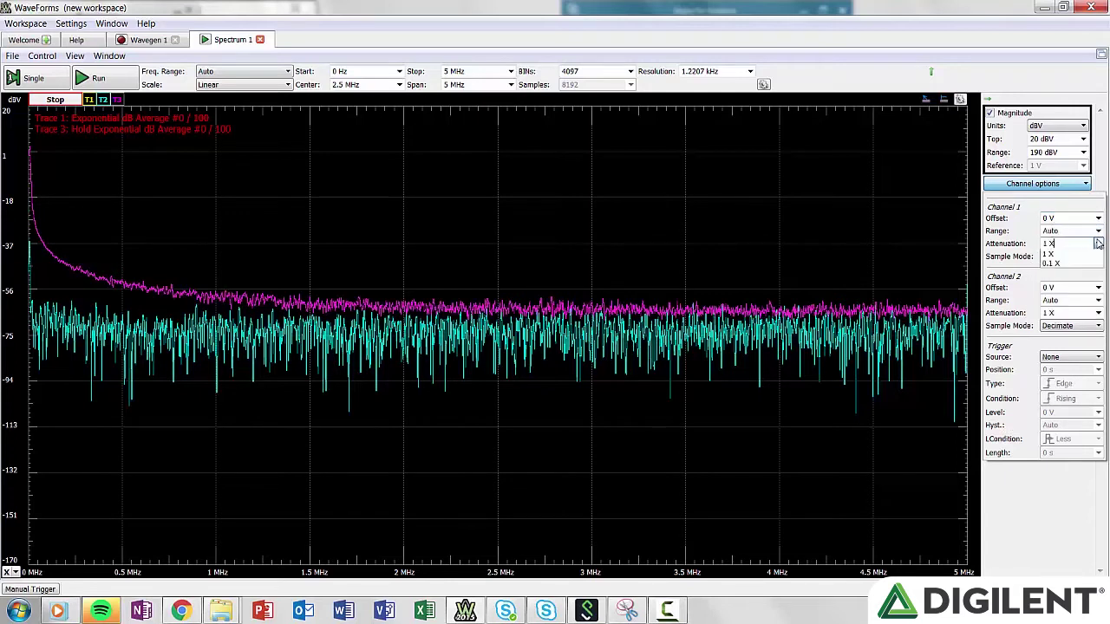
{"action": "left_click", "coordinate": [1098, 244]}
{"action": "left_click", "coordinate": [1097, 256]}
{"action": "left_click", "coordinate": [1097, 258]}
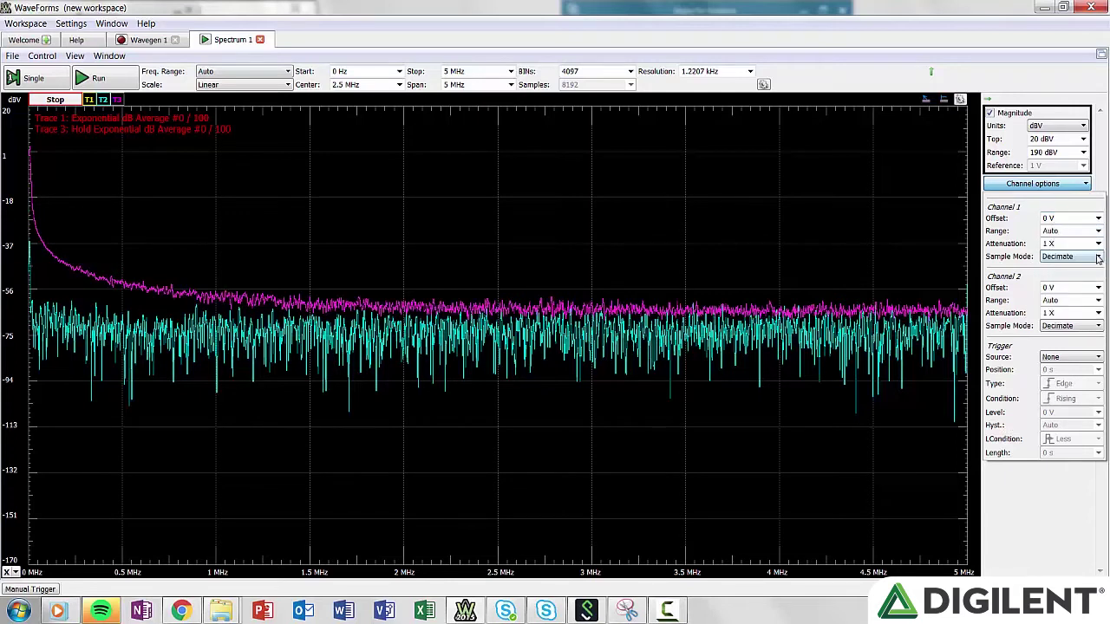
{"action": "left_click", "coordinate": [1098, 258]}
{"action": "left_click", "coordinate": [1093, 274]}
{"action": "left_click", "coordinate": [1094, 259]}
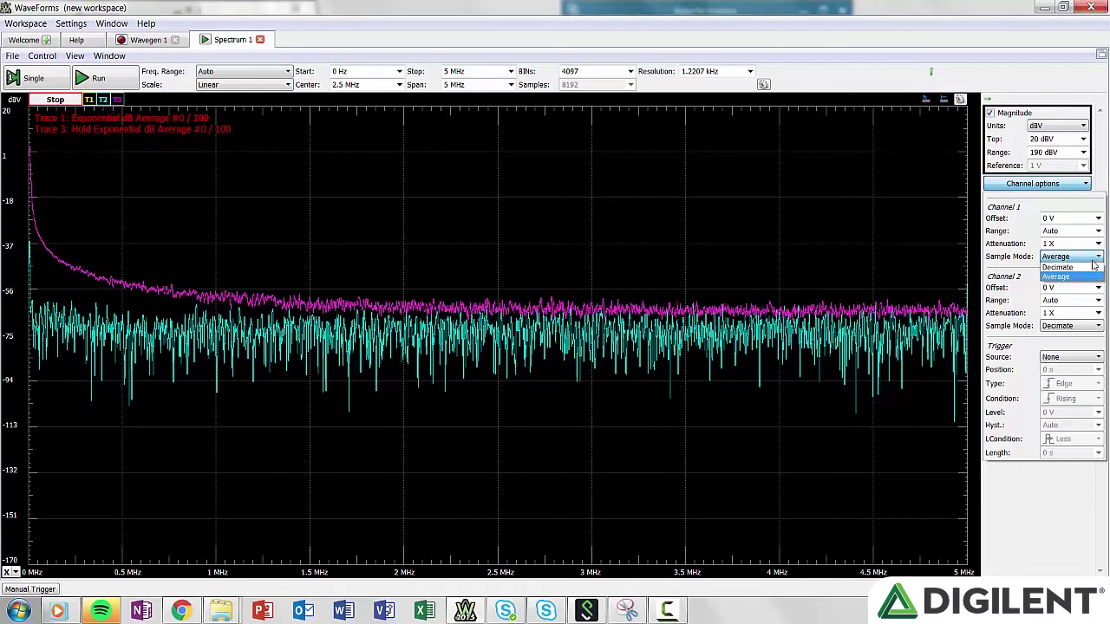
{"action": "left_click", "coordinate": [1093, 267]}
{"action": "left_click", "coordinate": [1074, 358]}
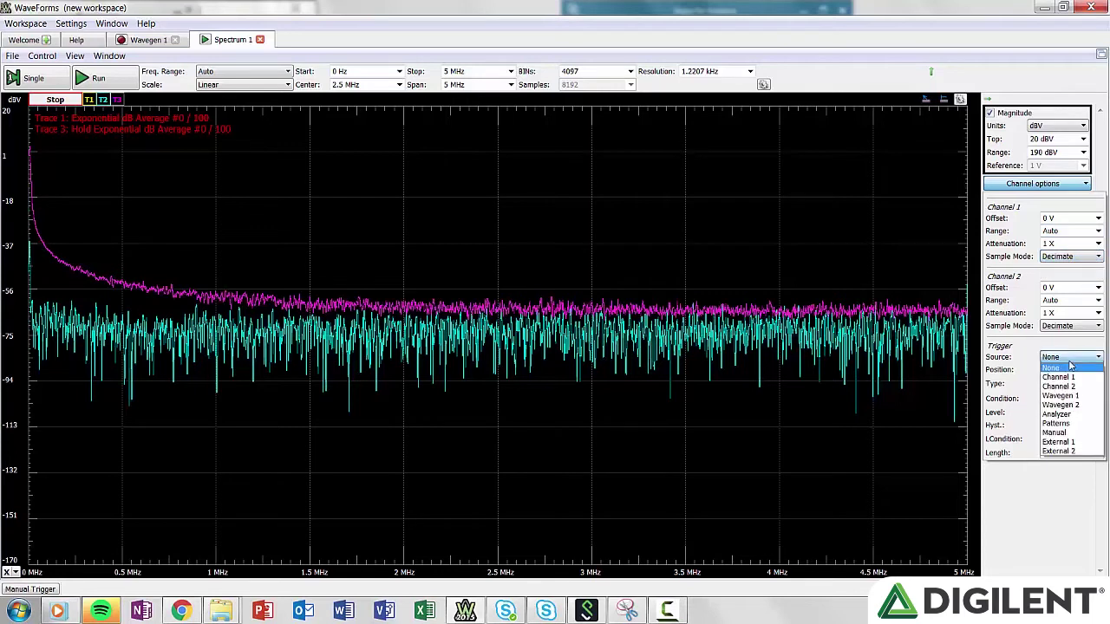
{"action": "left_click", "coordinate": [1080, 354]}
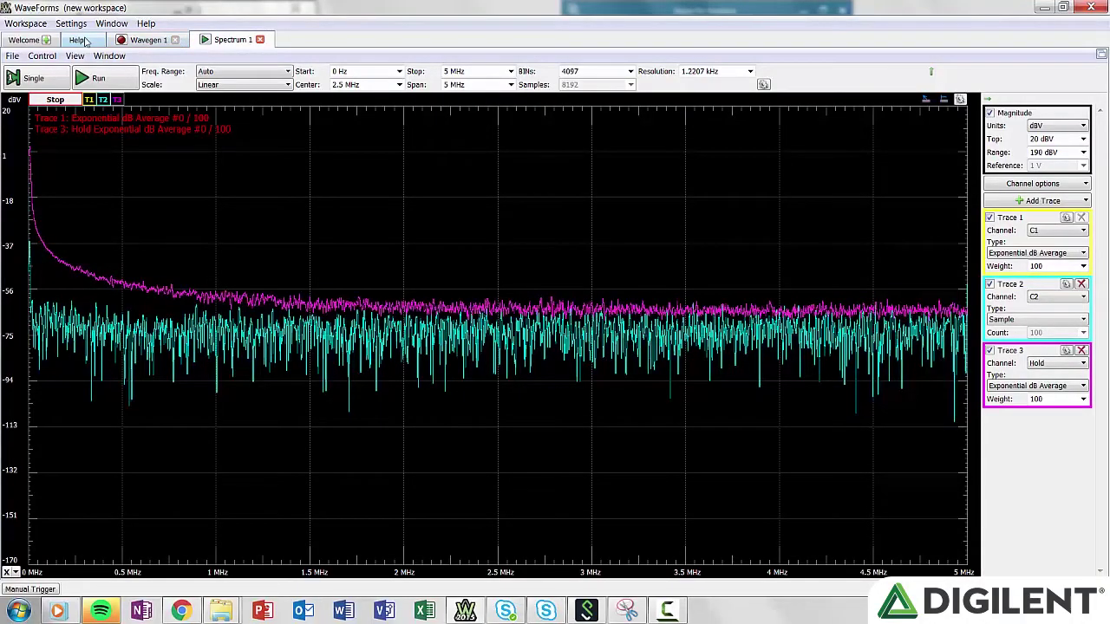
{"action": "left_click", "coordinate": [24, 40]}
Set Wavegen 1 to Simple mode with a 20 kHz square wave
{"action": "left_click", "coordinate": [43, 116]}
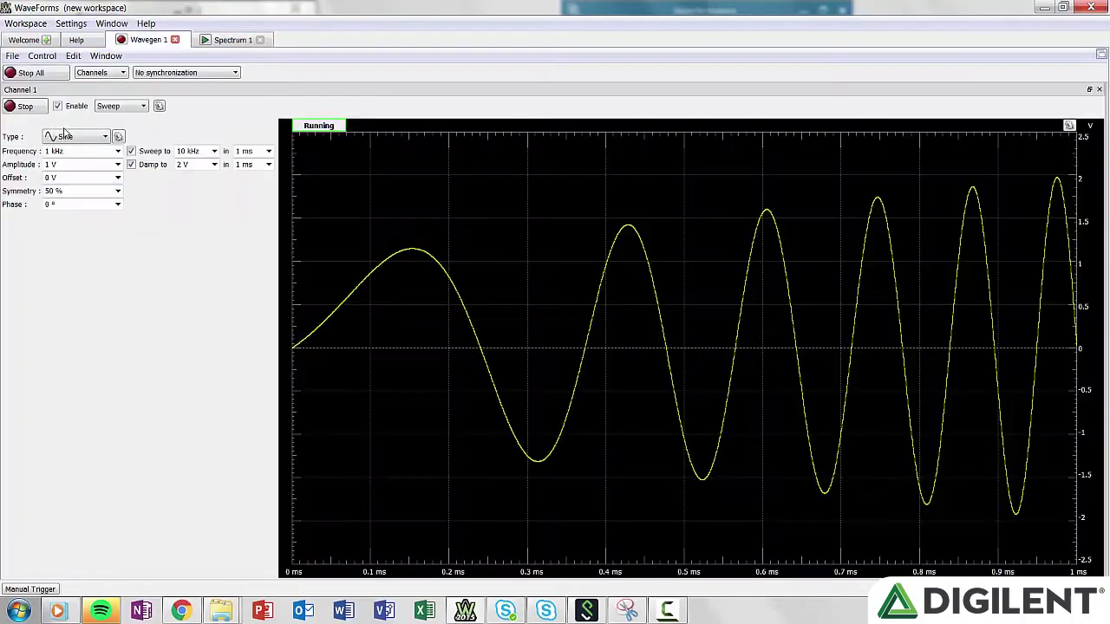
{"action": "left_click", "coordinate": [120, 106]}
{"action": "left_click", "coordinate": [111, 119]}
{"action": "left_click", "coordinate": [91, 127]}
{"action": "left_click", "coordinate": [86, 142]}
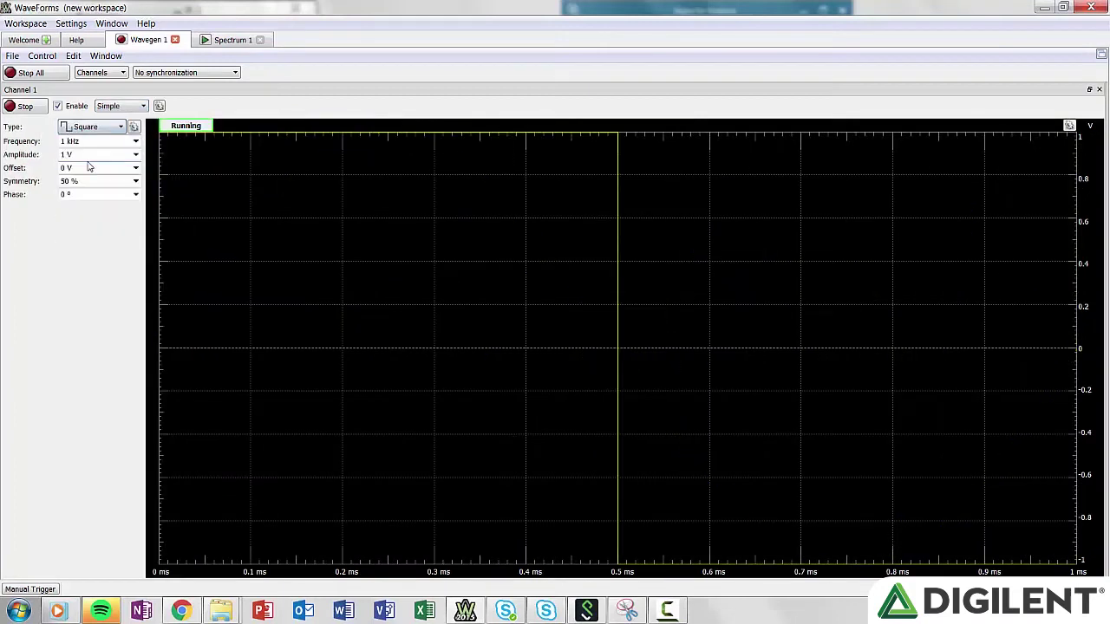
{"action": "left_click", "coordinate": [135, 141]}
{"action": "left_click", "coordinate": [113, 175]}
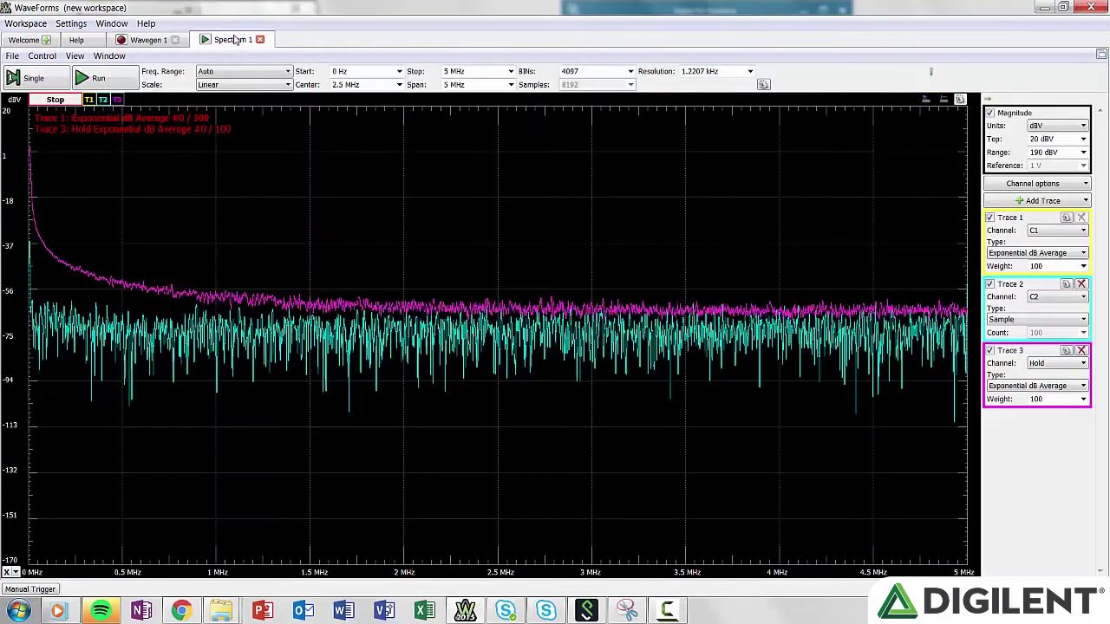
Restart the generator output and return to Spectrum 1
{"action": "left_click", "coordinate": [148, 40]}
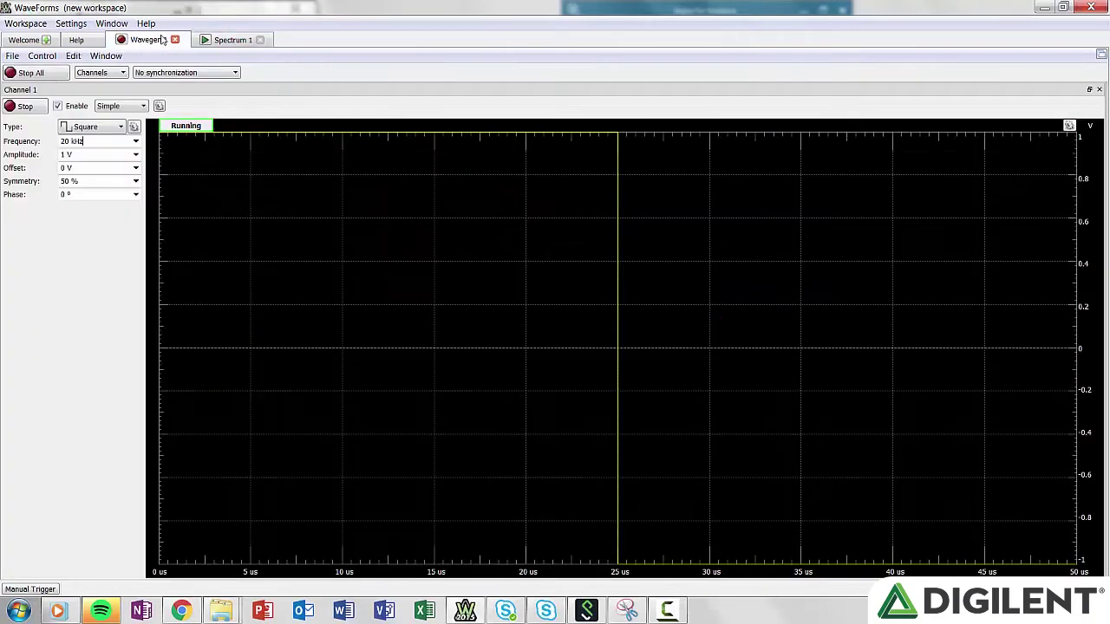
{"action": "left_click", "coordinate": [25, 107]}
{"action": "left_click", "coordinate": [25, 107]}
{"action": "left_click", "coordinate": [206, 41]}
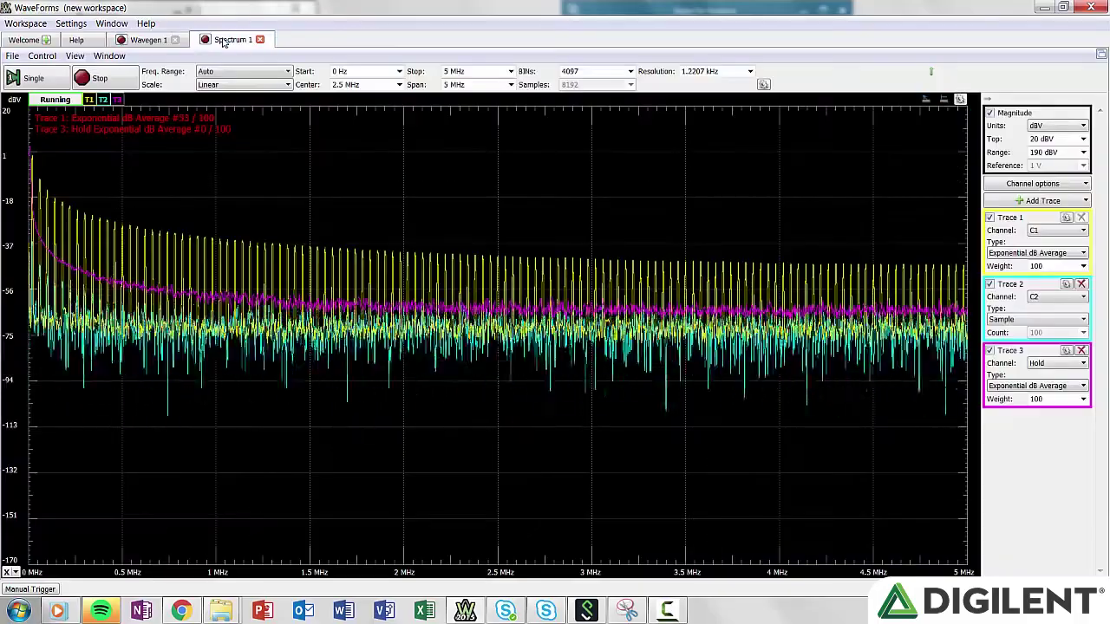
Delete Trace 3, hide Trace 2, and set Trace 1 to Sample type
{"action": "left_click", "coordinate": [1081, 351]}
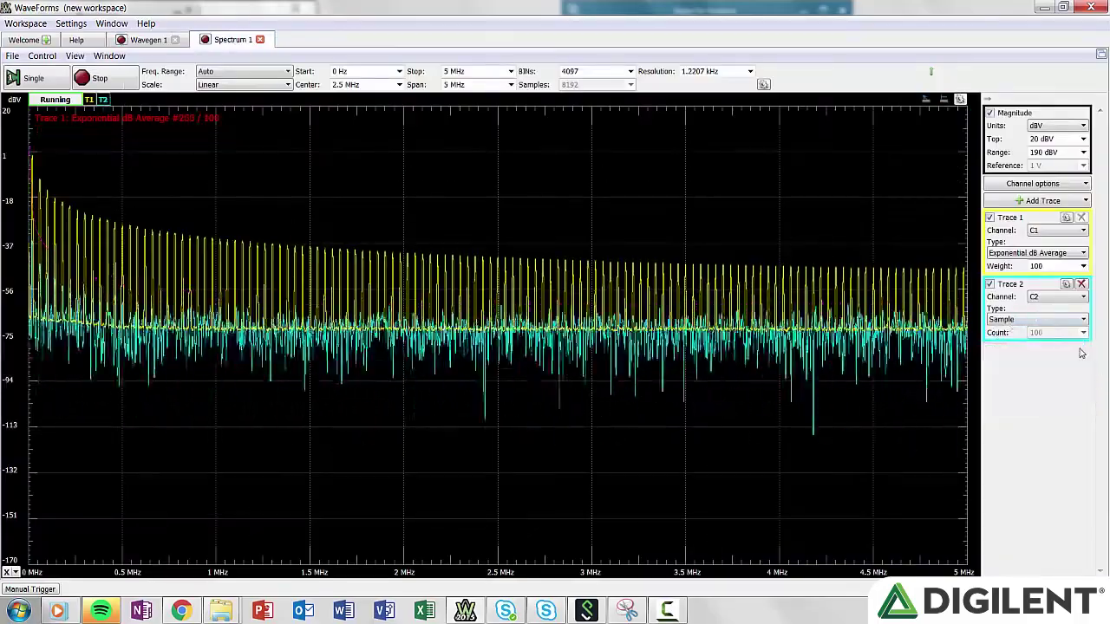
{"action": "left_click", "coordinate": [989, 284]}
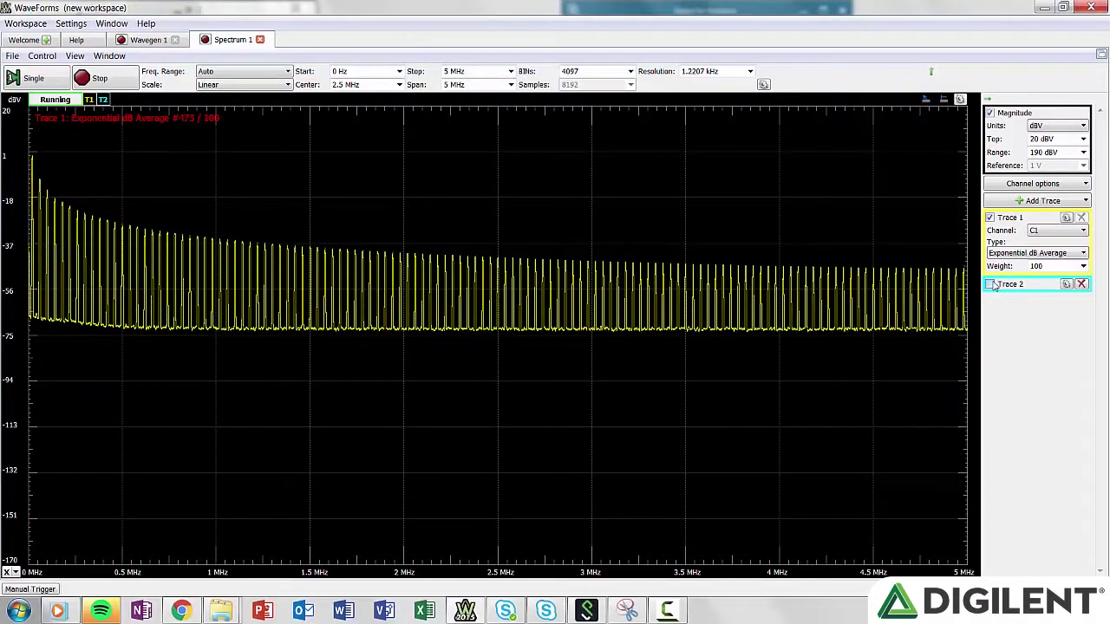
{"action": "left_click", "coordinate": [1011, 255]}
{"action": "left_click", "coordinate": [1002, 263]}
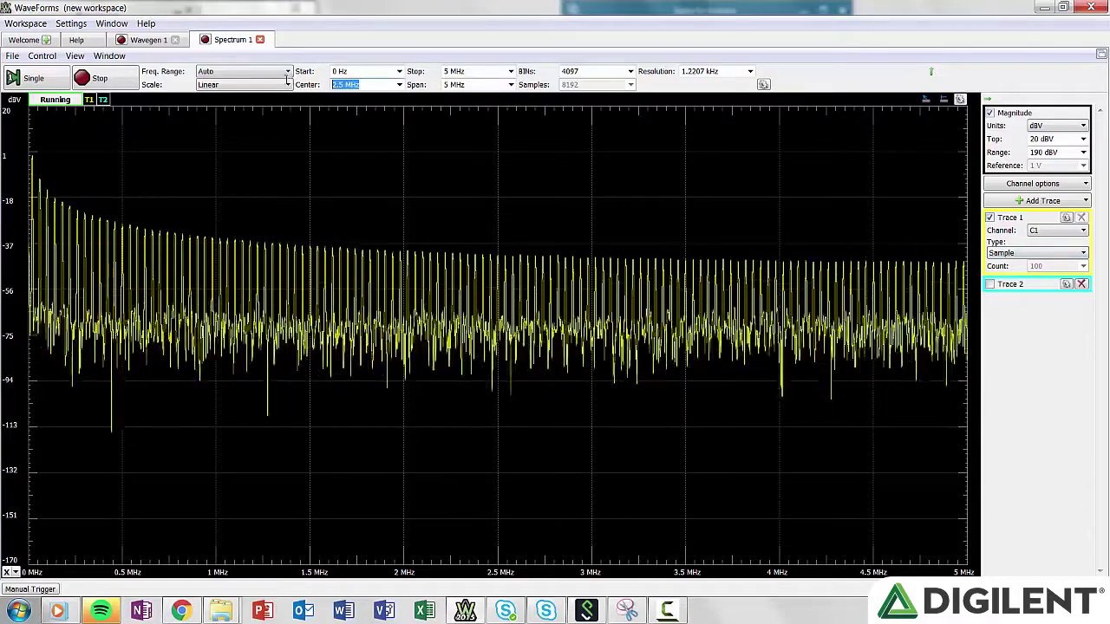
Set the centre frequency to 20 kHz
{"action": "triple_click", "coordinate": [368, 85]}
{"action": "type", "text": "20 k"}
{"action": "key", "text": "Return"}
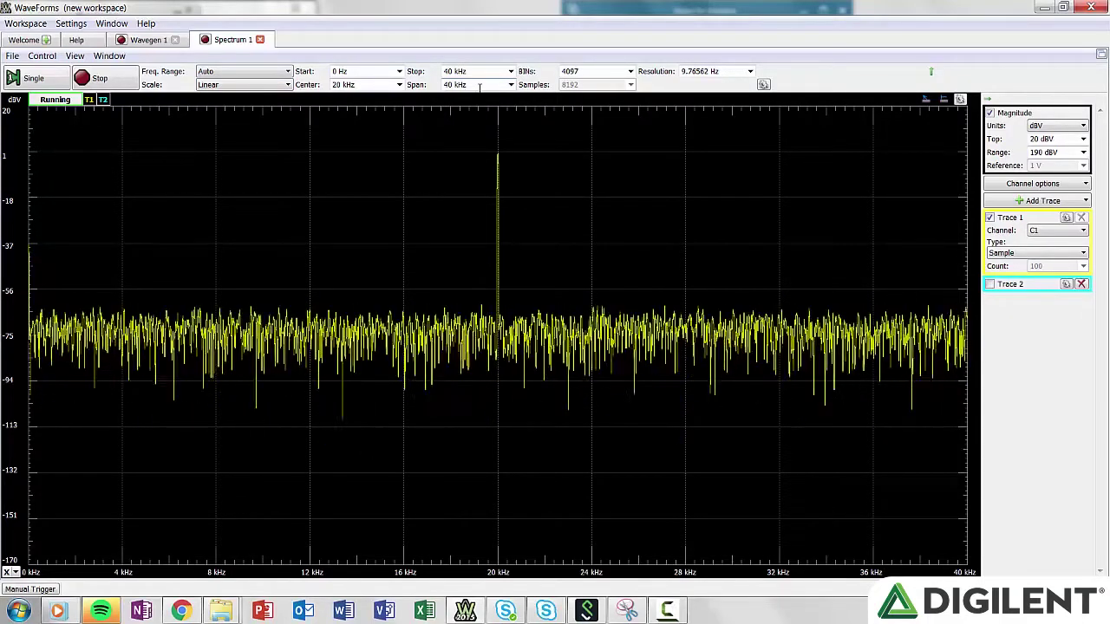
Centre the sweep at 500 kHz with a 1MHz span
{"action": "left_click", "coordinate": [365, 85]}
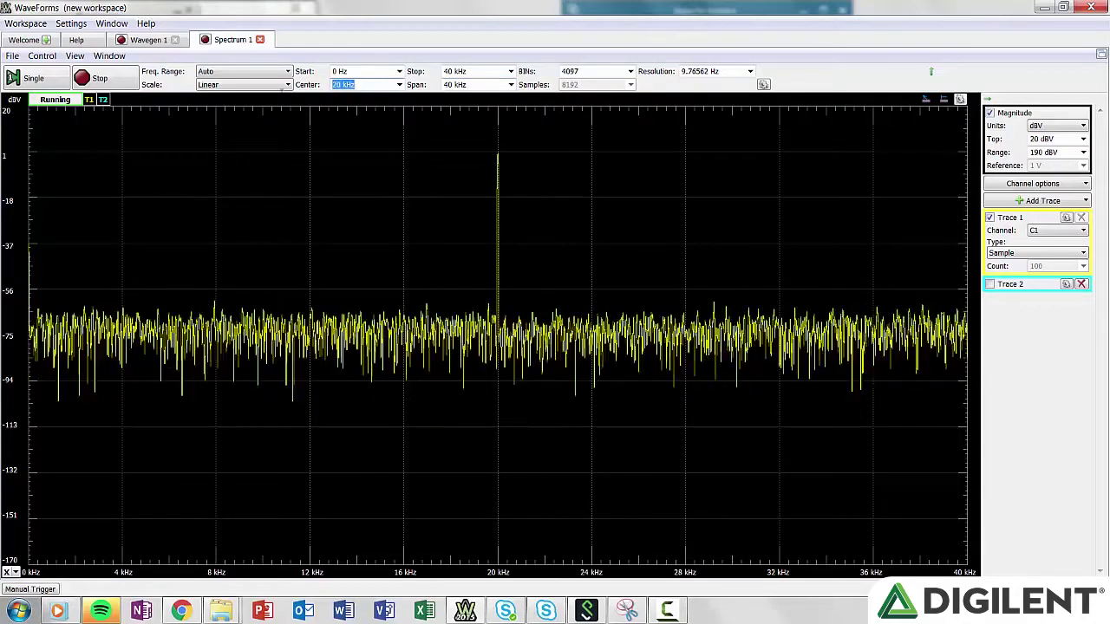
{"action": "type", "text": "500 kHz"}
{"action": "key", "text": "Tab"}
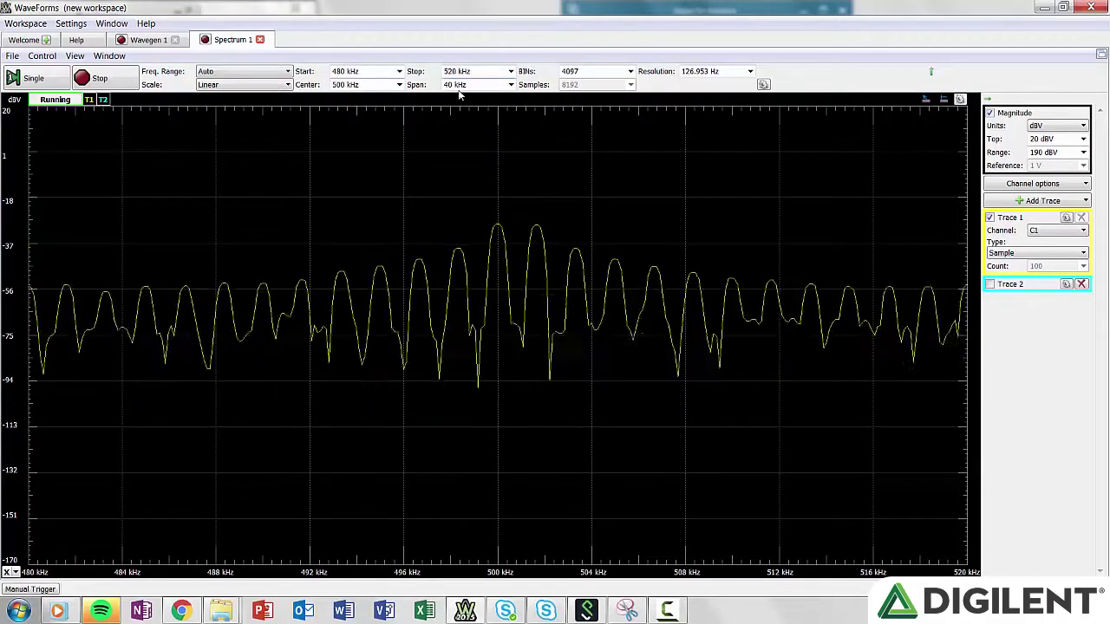
{"action": "type", "text": "1MHz"}
{"action": "key", "text": "Return"}
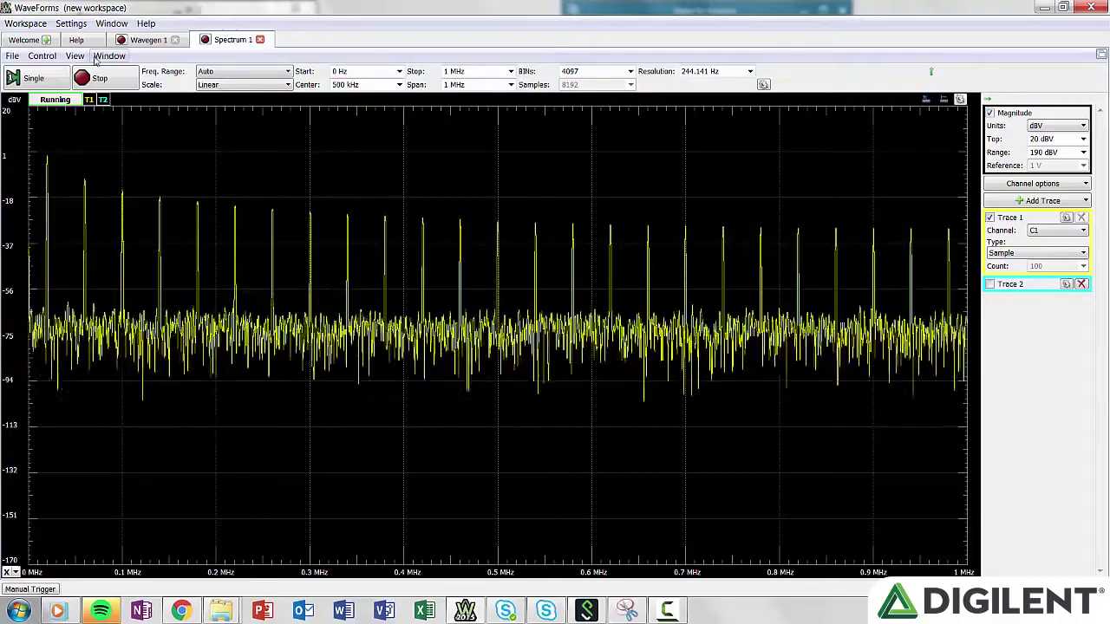
{"action": "left_click", "coordinate": [75, 57]}
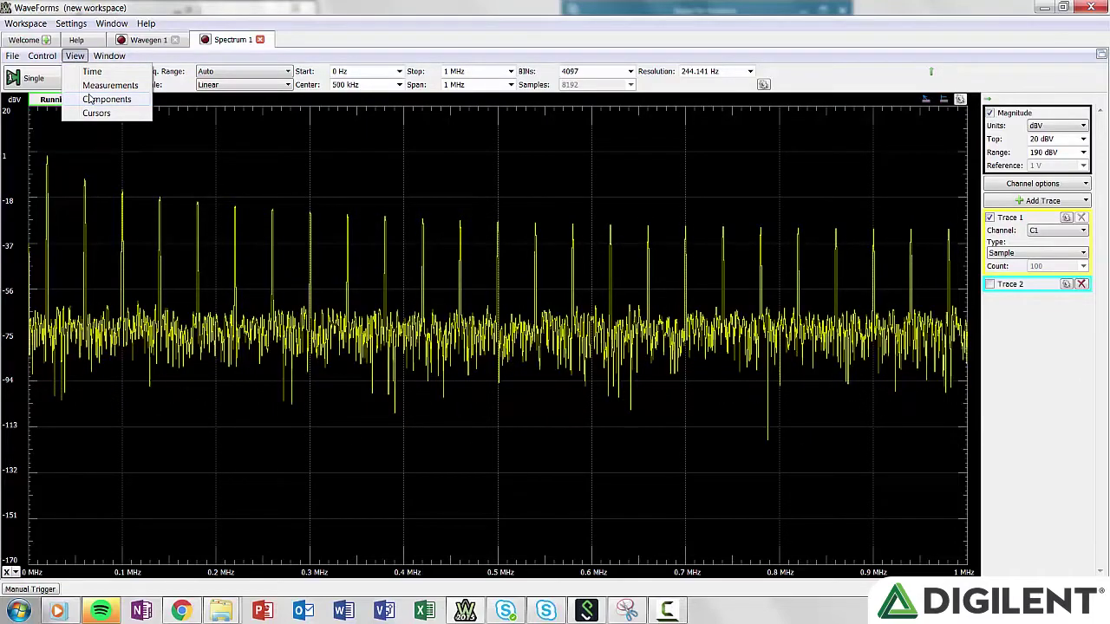
Show the Components table and switch Trace 1 to Peak Hold Continuous
{"action": "left_click", "coordinate": [89, 100]}
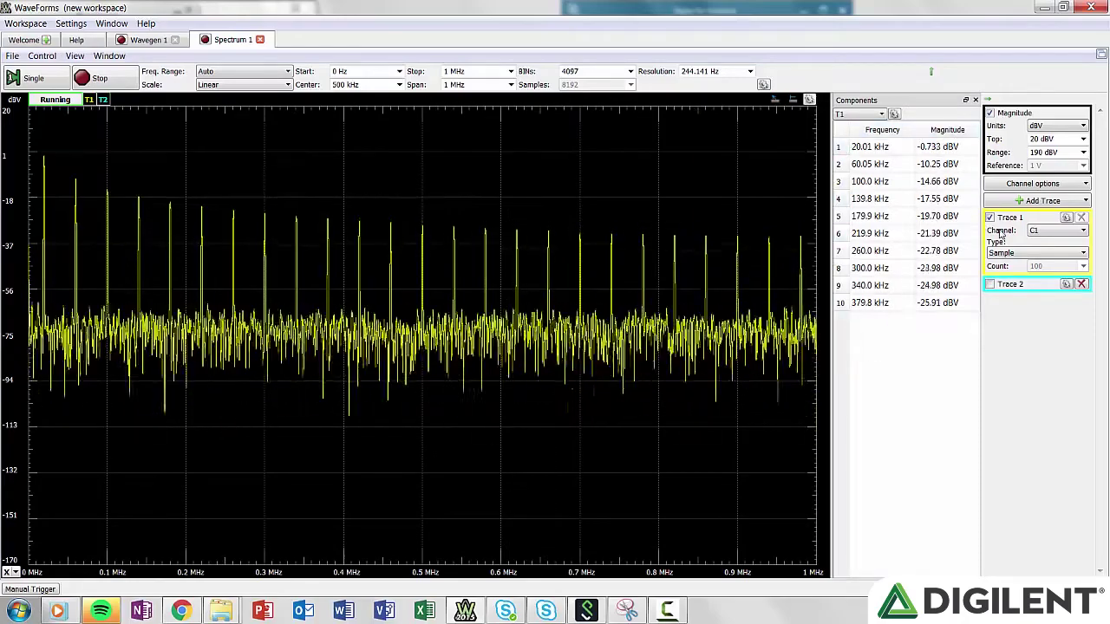
{"action": "left_click", "coordinate": [1045, 253]}
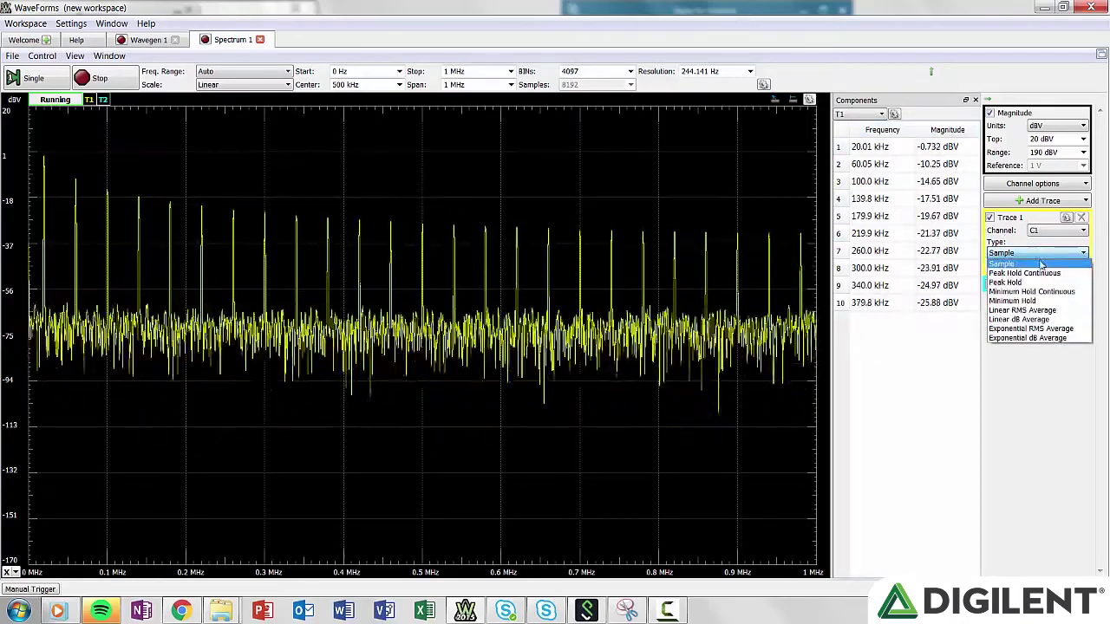
{"action": "left_click", "coordinate": [1036, 273]}
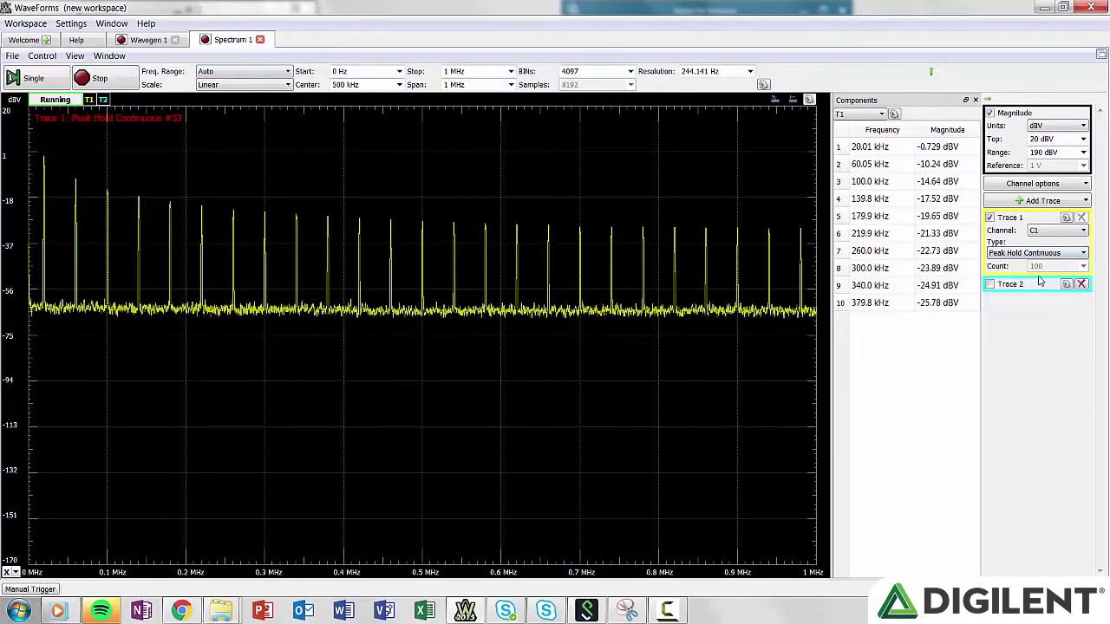